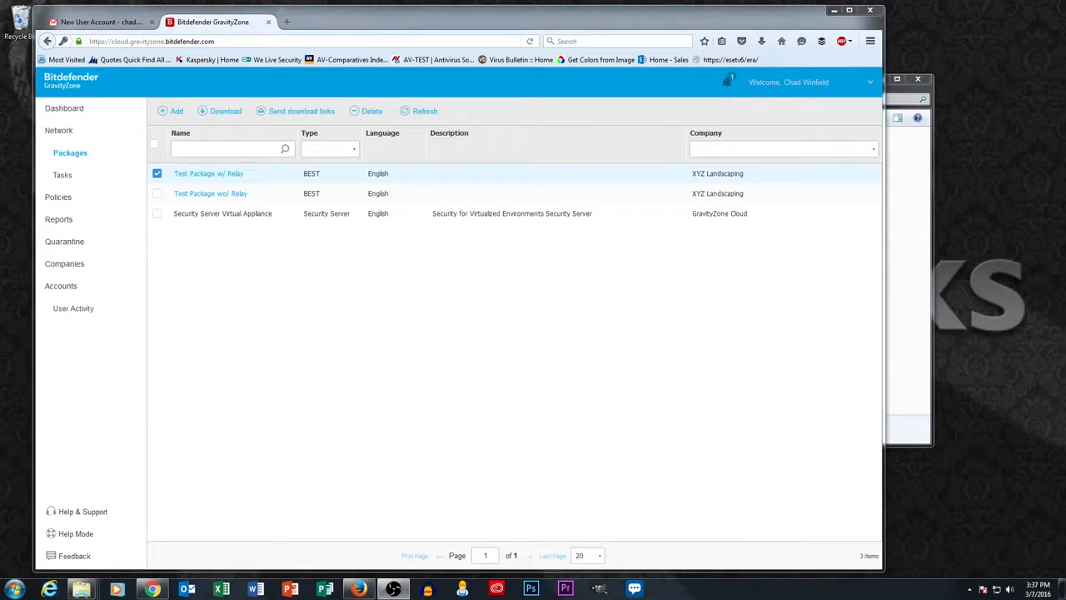
- Review the managed companies and expand XYZ Landscaping and ABC Computer in the network tree to see their groups
click(80, 267)
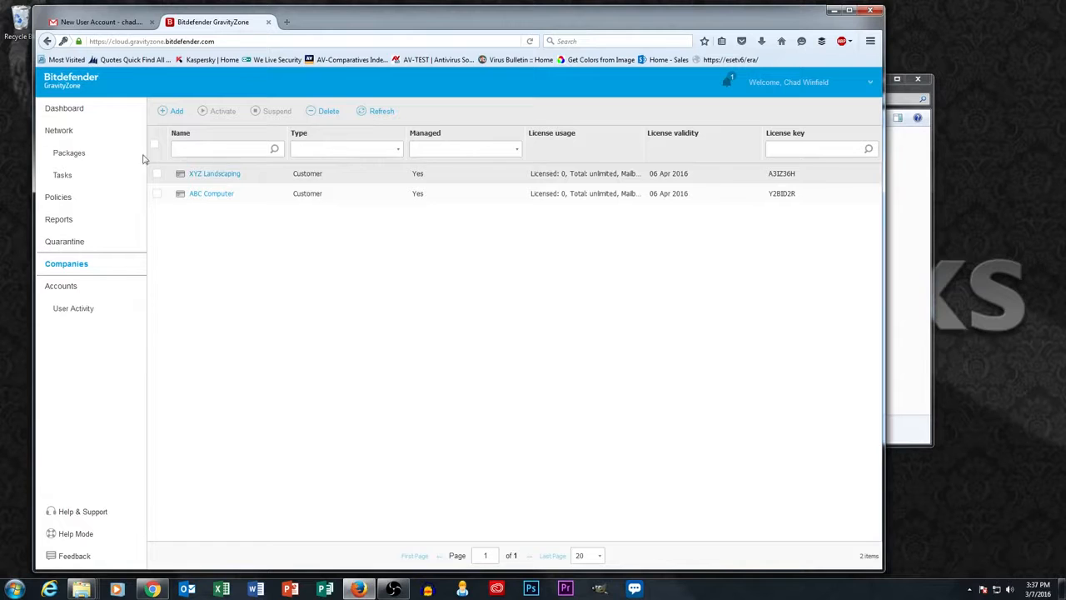
click(67, 135)
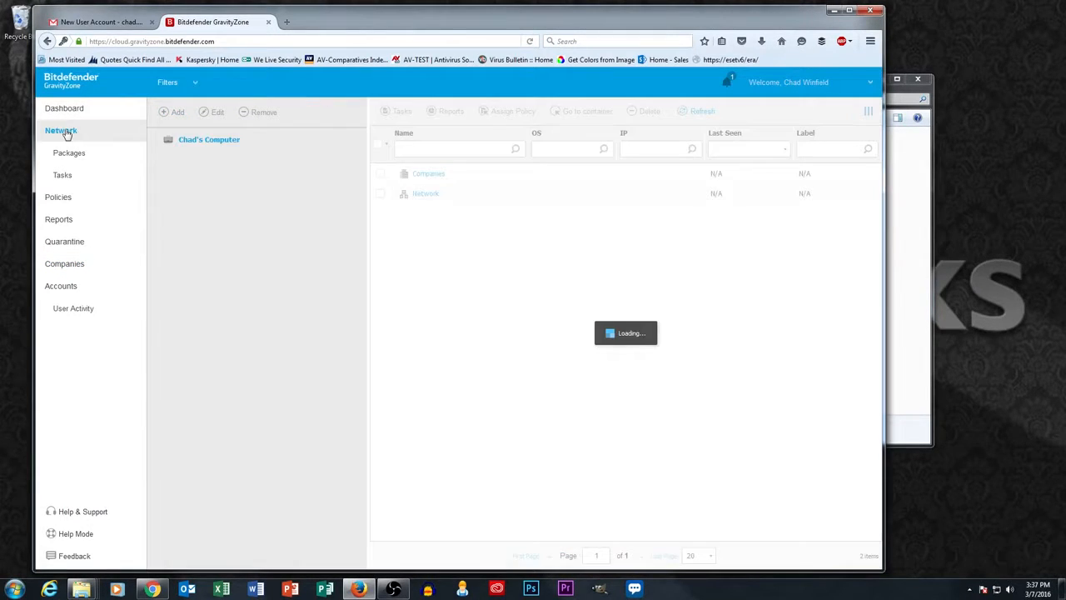
click(167, 163)
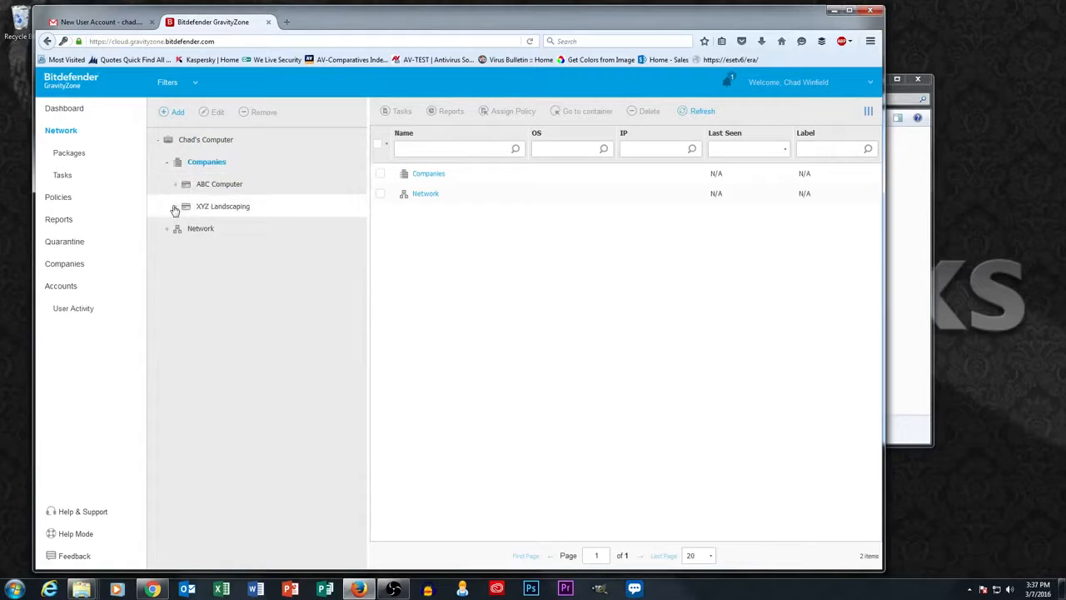
click(176, 207)
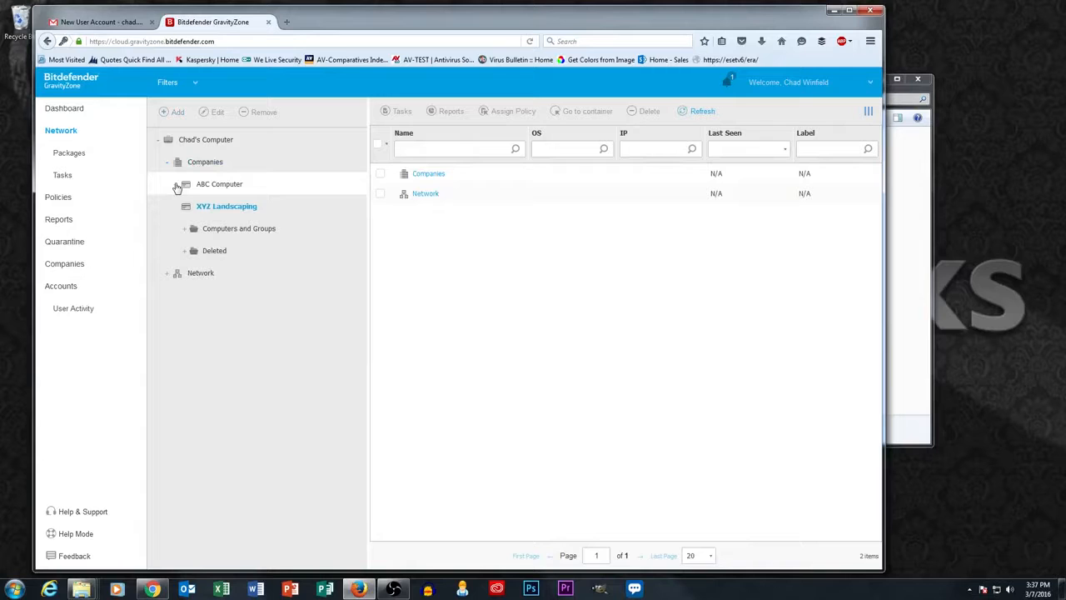
click(176, 188)
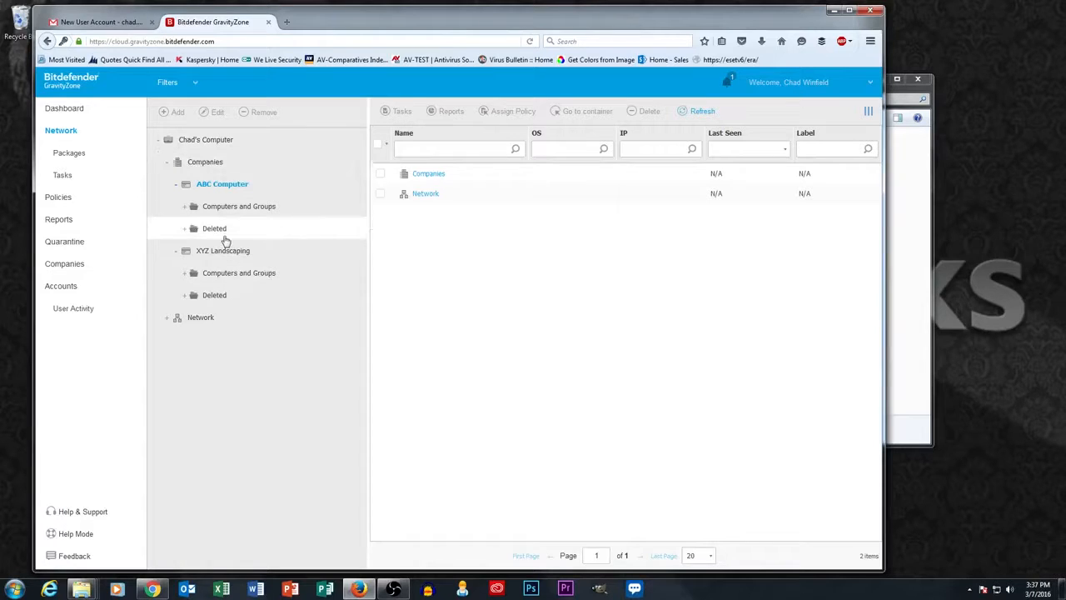
- Review the installation packages and switch to File Explorer to view the downloaded epskit_x64 kit in the Downloads folder
click(65, 156)
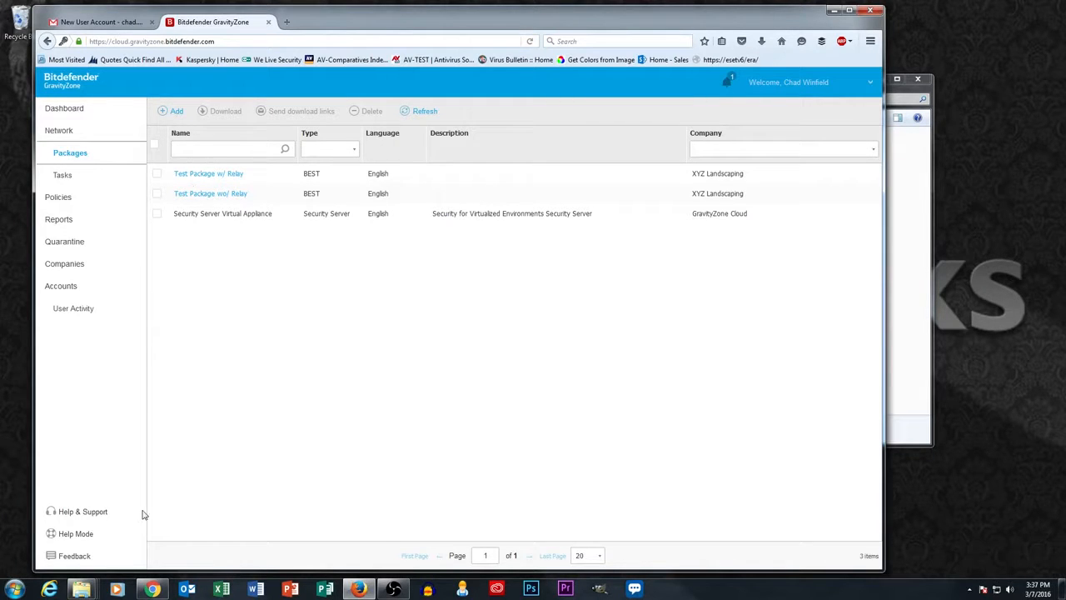
mouse_move(92, 590)
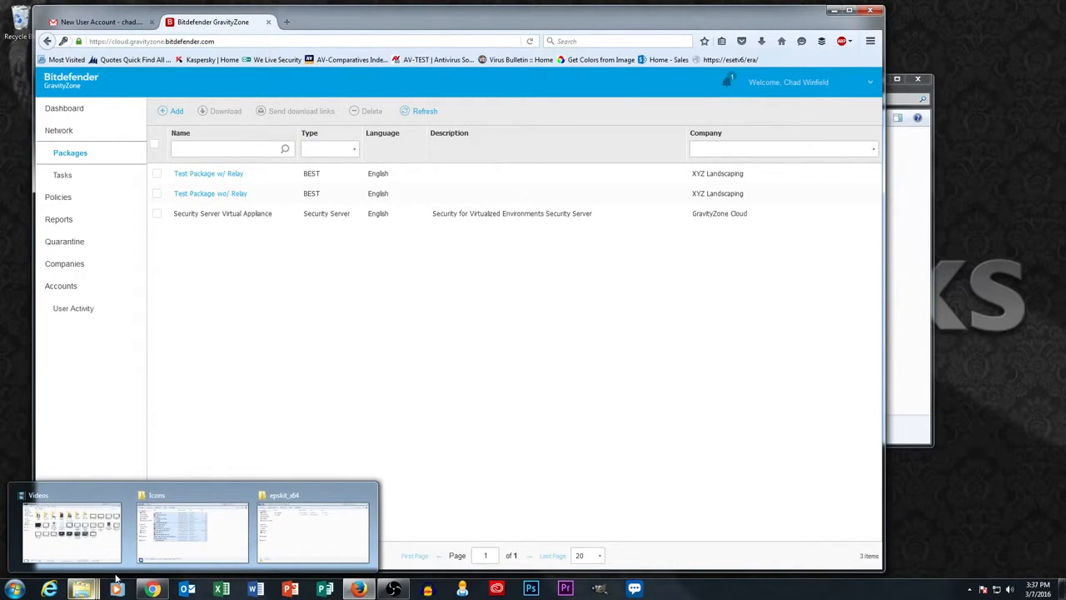
click(278, 512)
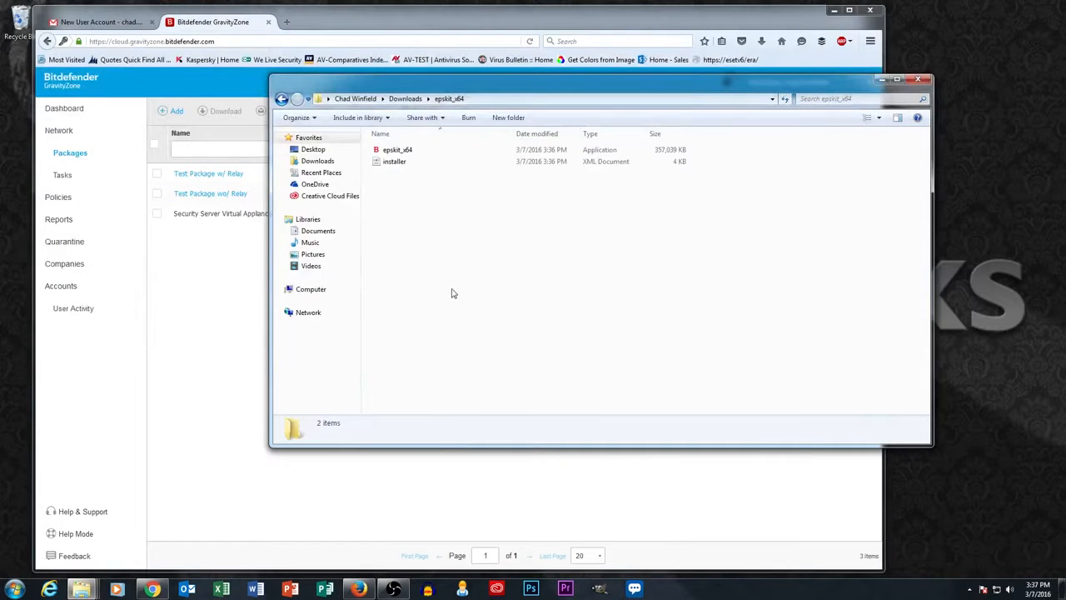
click(405, 99)
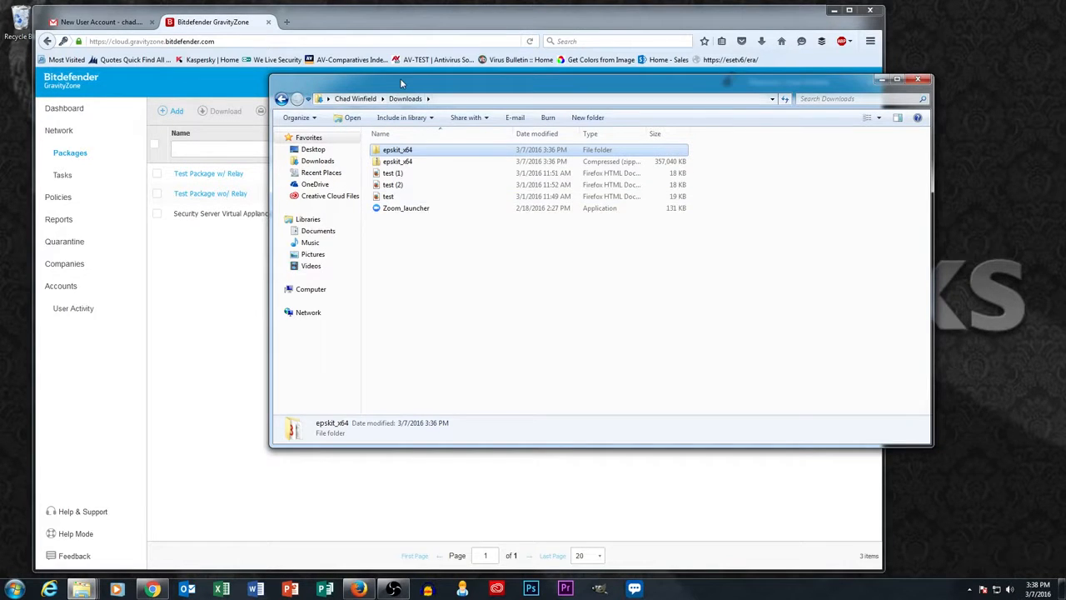
drag(400, 78, 458, 103)
- Return to the browser and show the available download kits for Test Package w/ Relay
click(200, 298)
click(157, 174)
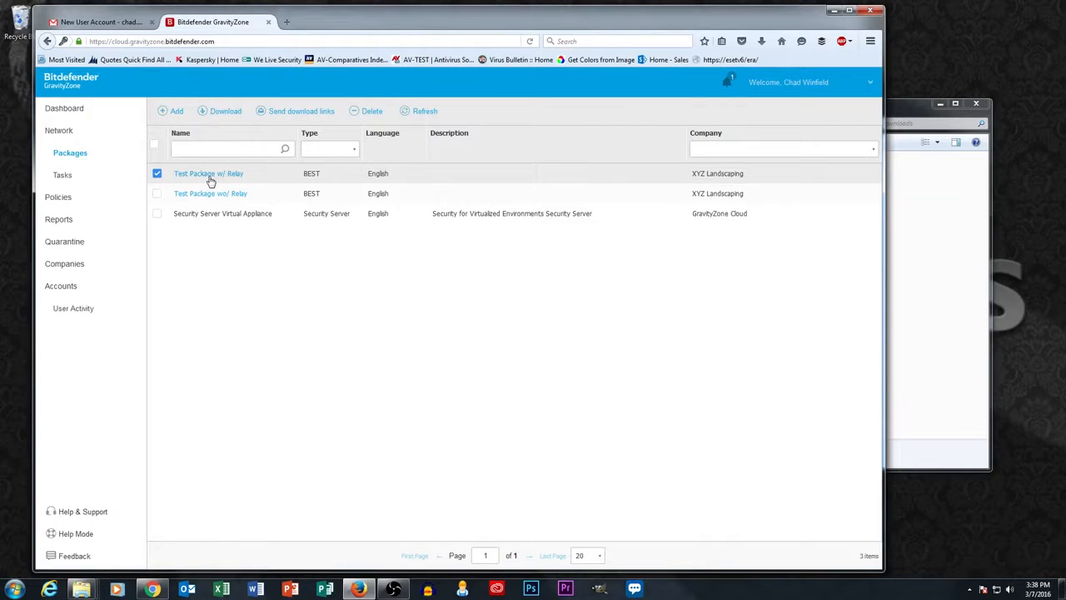
click(222, 115)
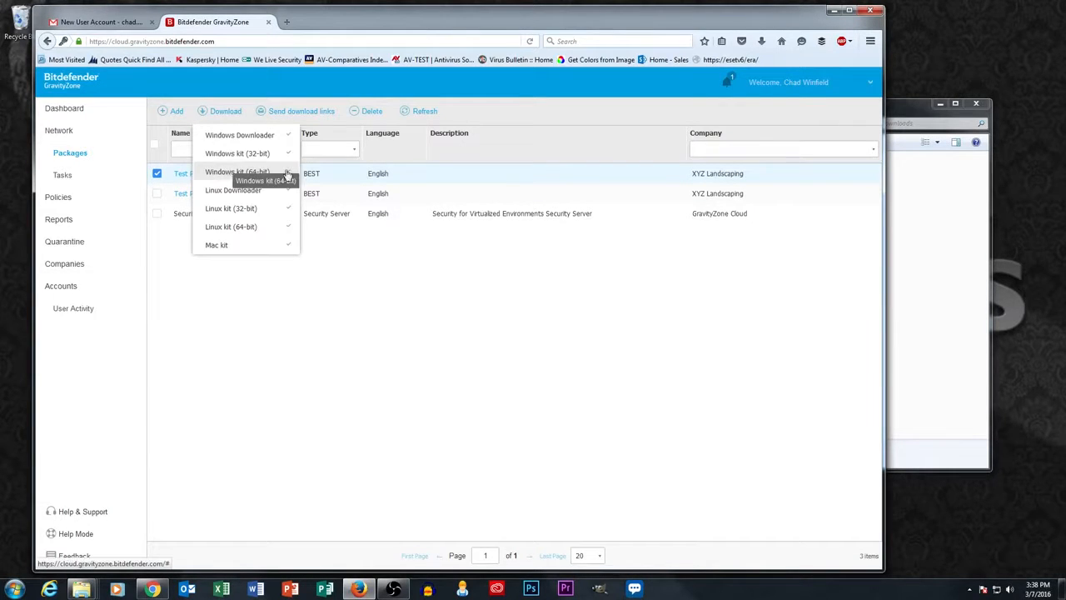
- Switch to File Explorer, run the epskit_x64 application from the extracted epskit_x64 folder and finish the Endpoint Security Tools installation
click(976, 232)
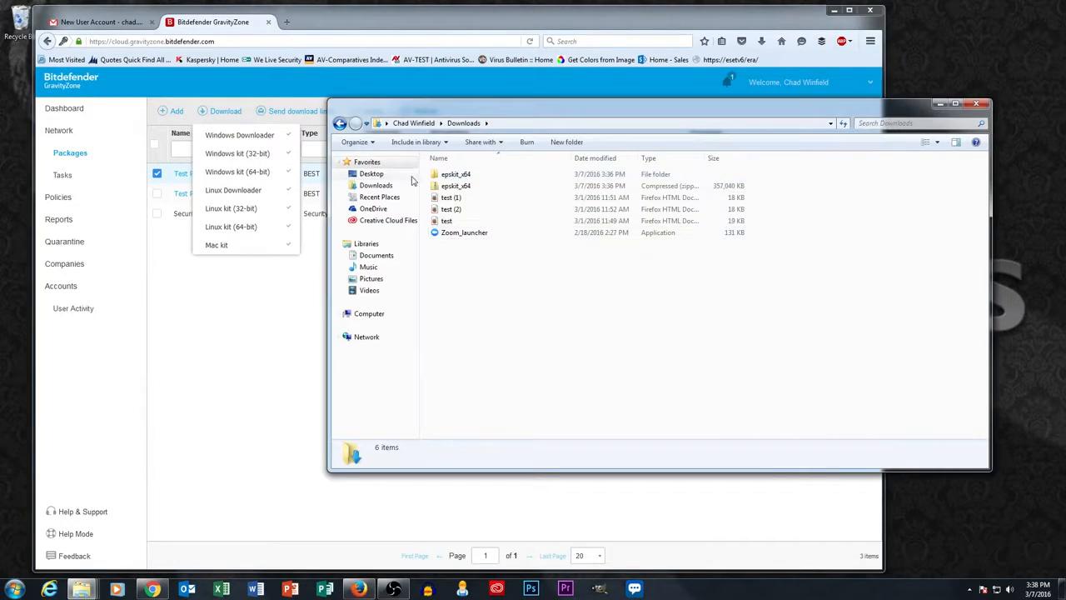
click(438, 187)
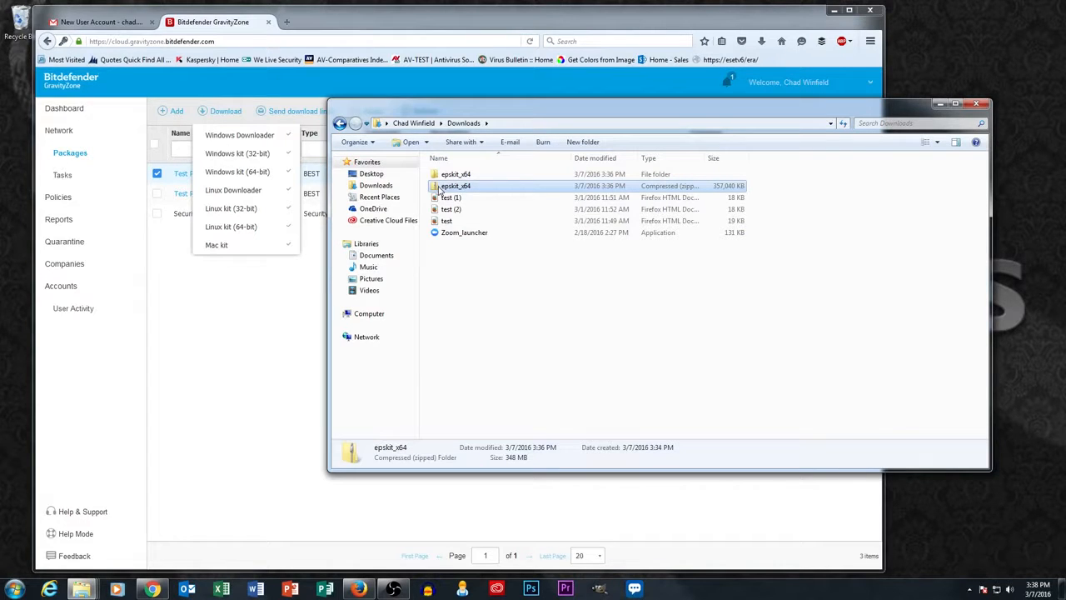
click(450, 178)
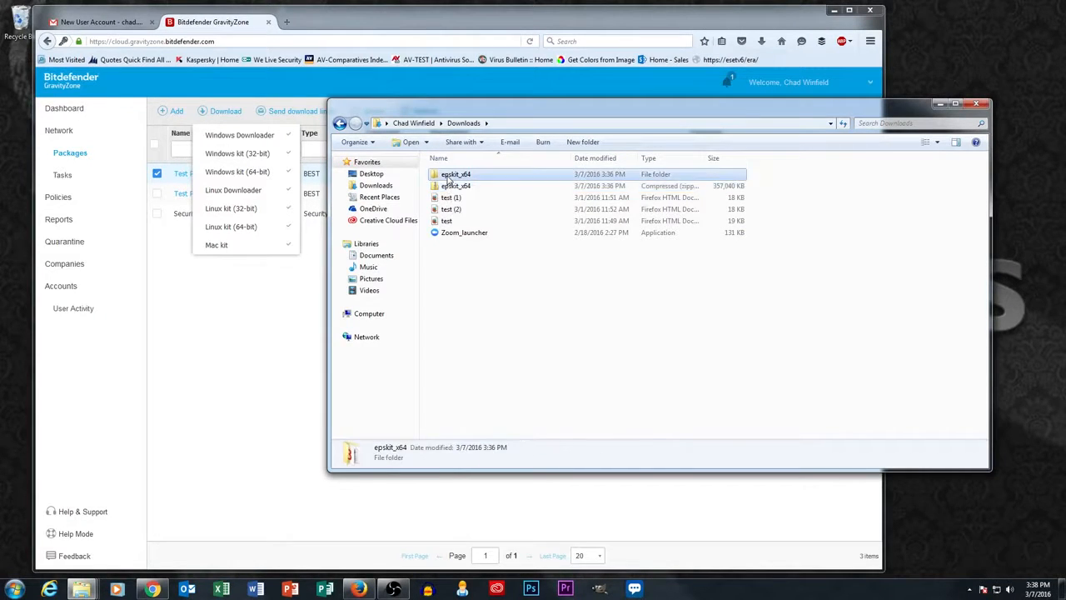
double_click(450, 178)
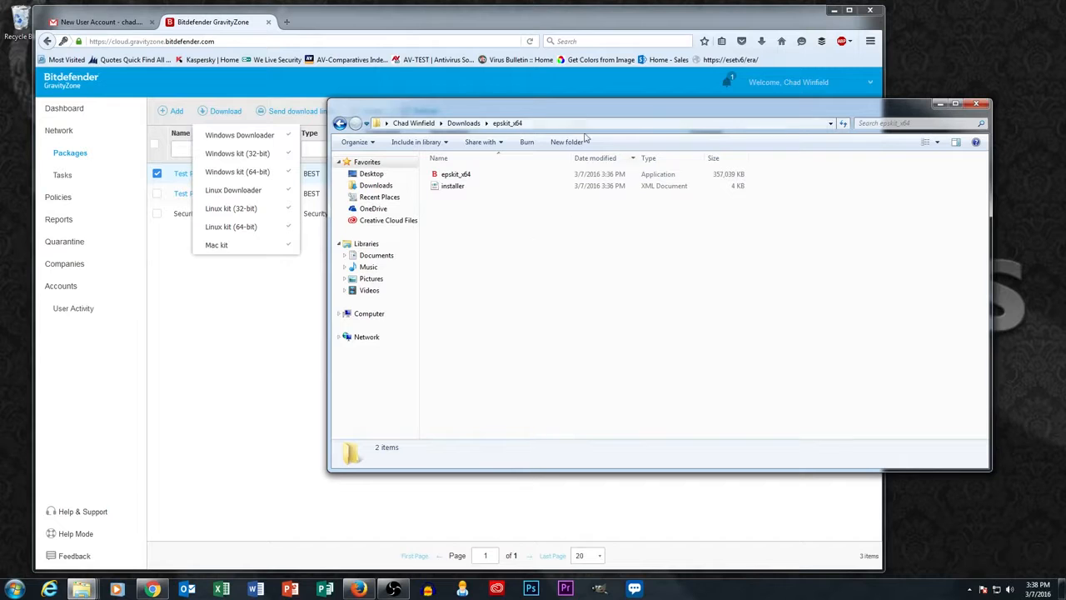
click(458, 179)
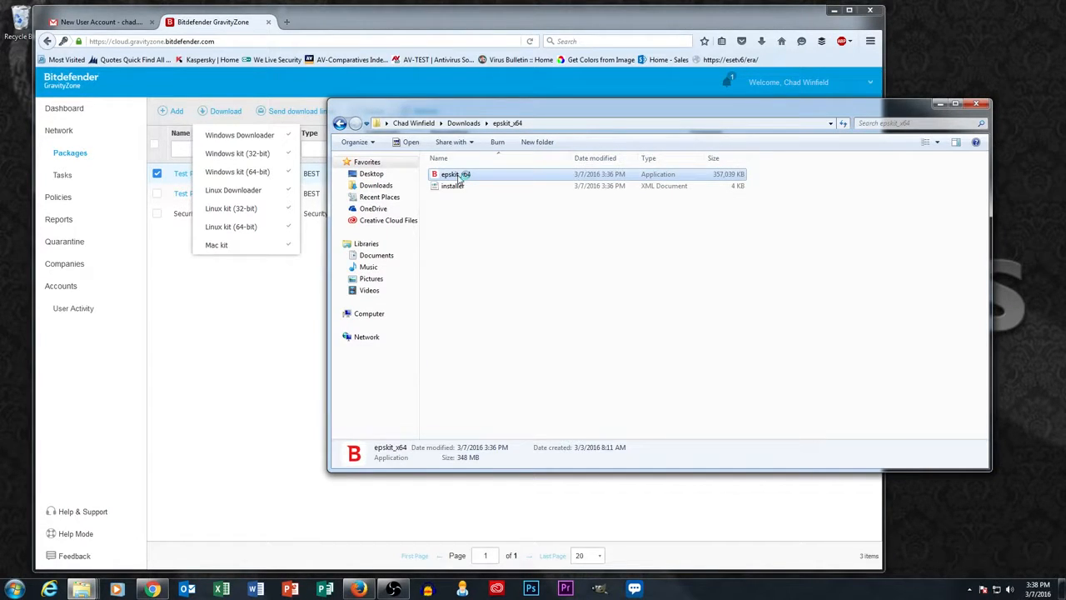
double_click(457, 178)
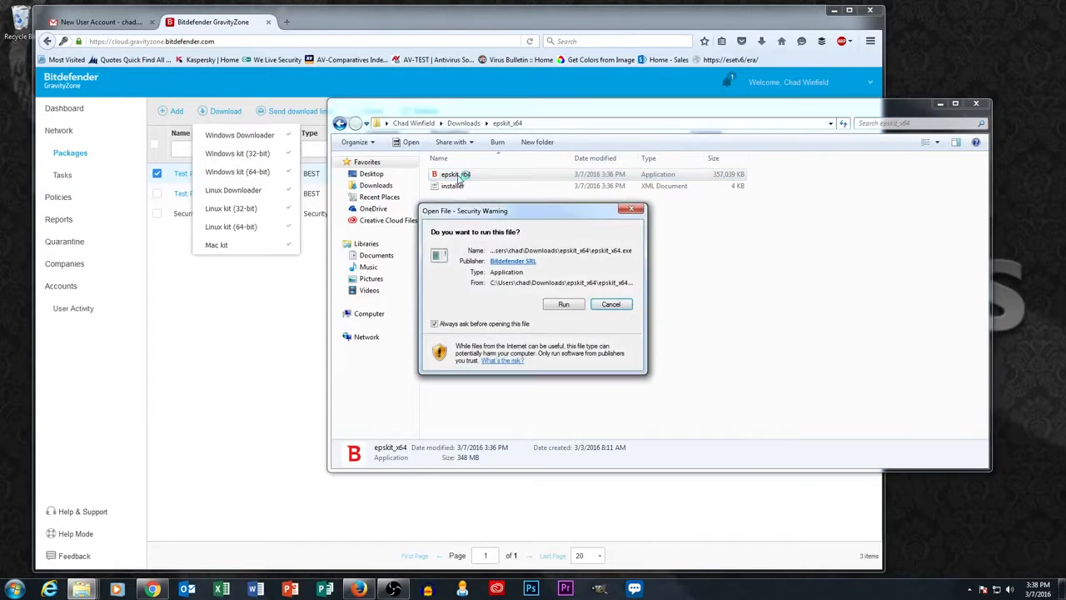
click(552, 308)
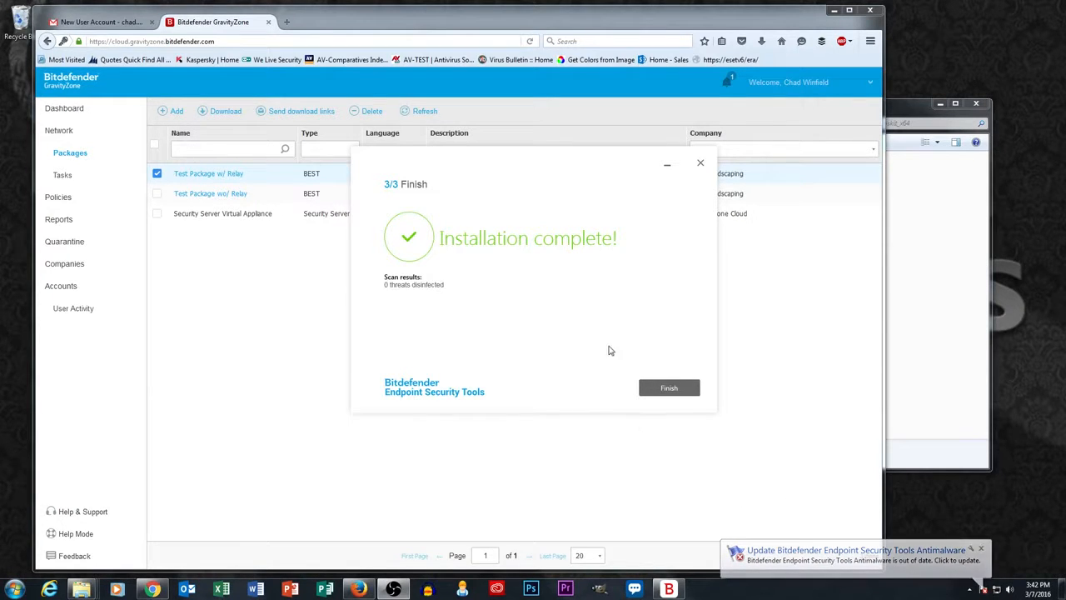
click(670, 391)
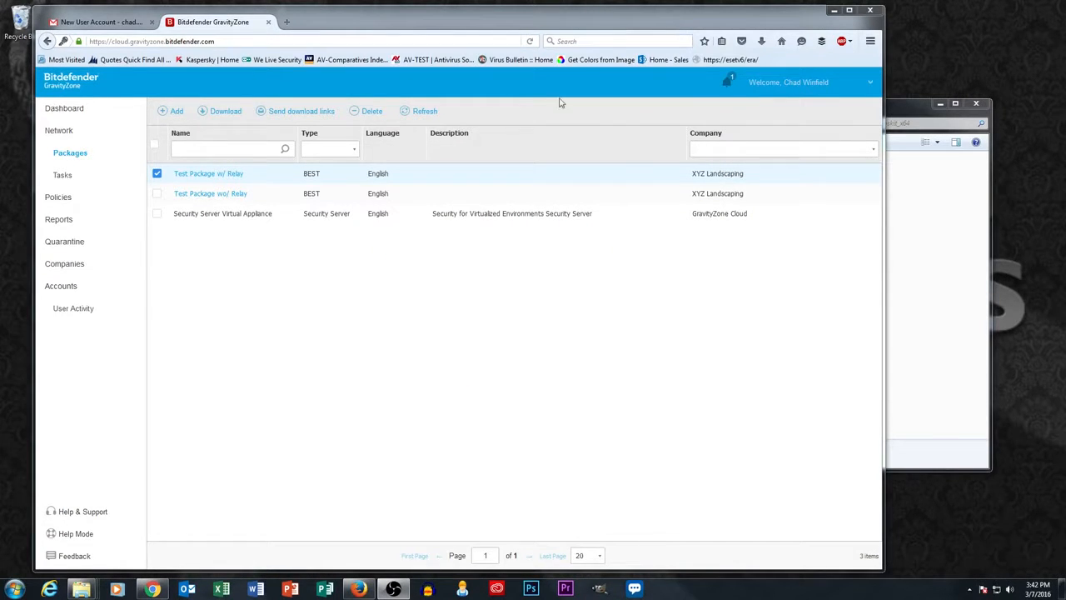
- Open Computers and Groups under XYZ Landscaping in the network inventory and refresh its list of endpoints
click(59, 138)
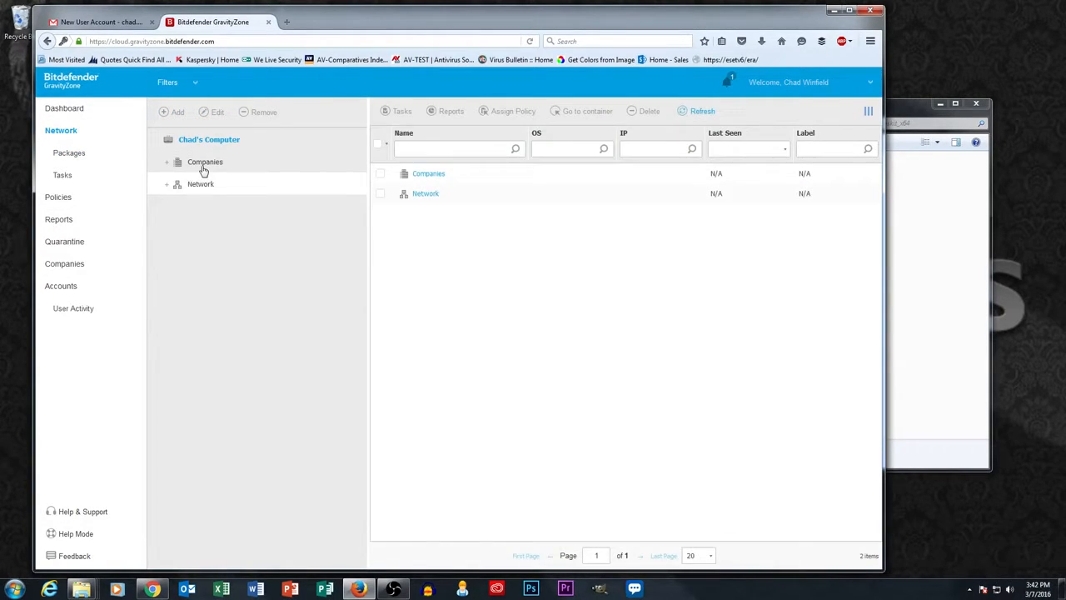
click(203, 166)
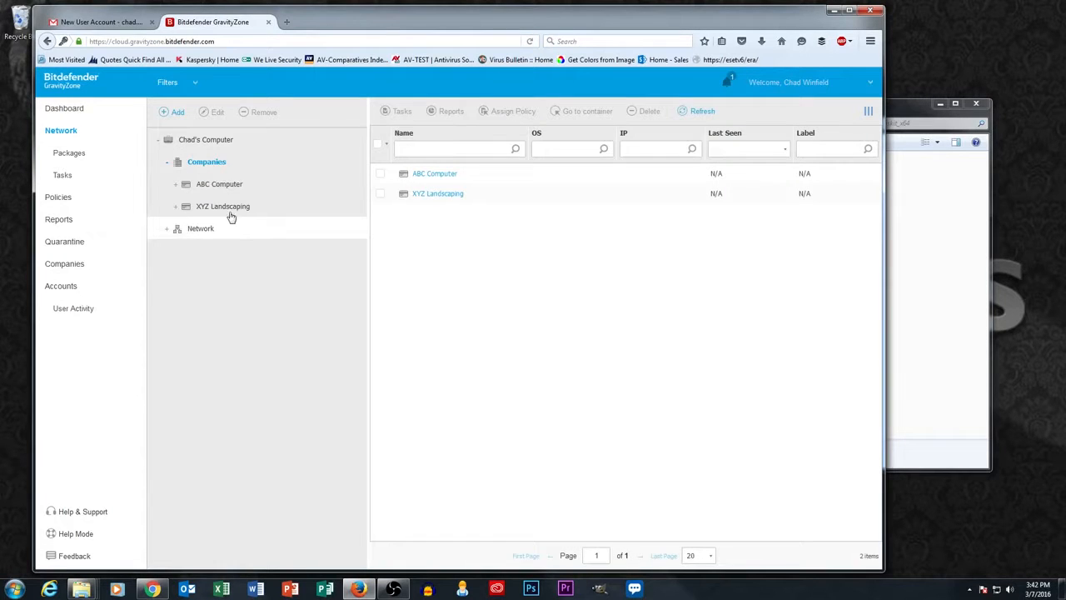
click(228, 212)
click(232, 231)
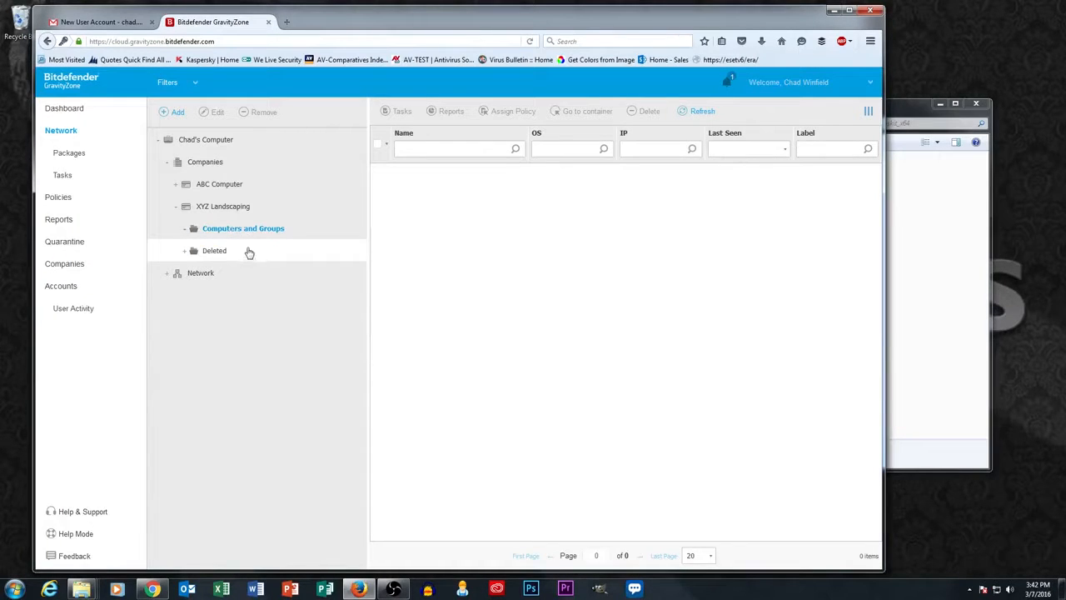
click(231, 213)
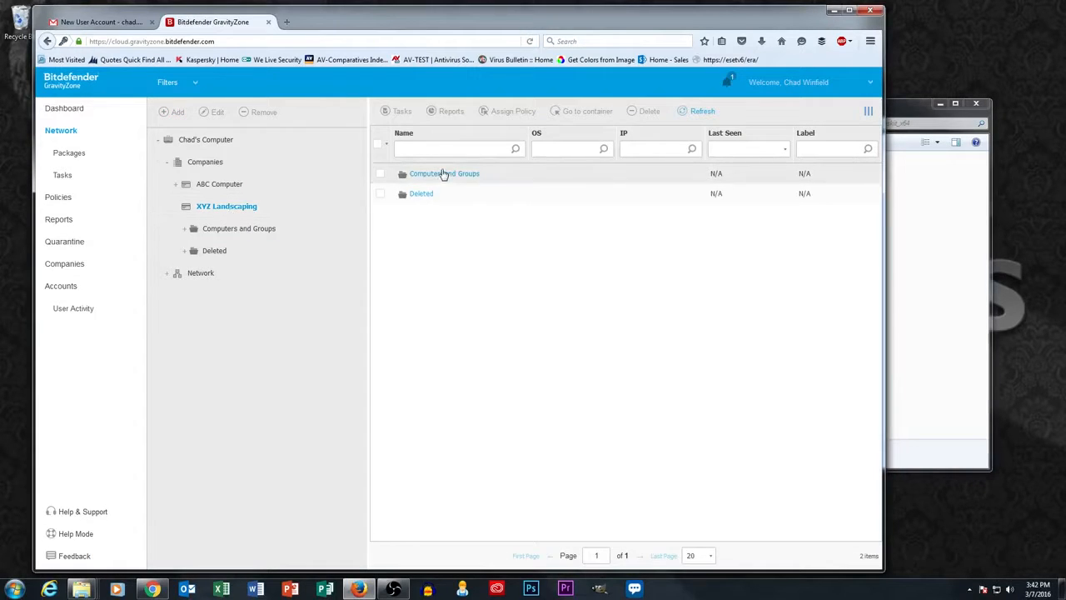
double_click(444, 174)
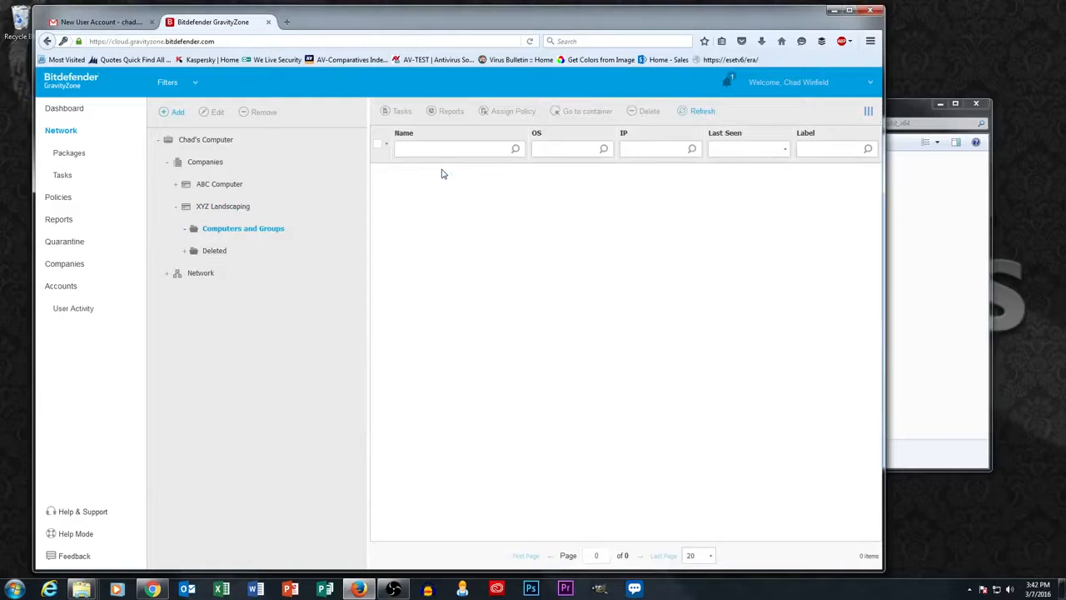
click(691, 110)
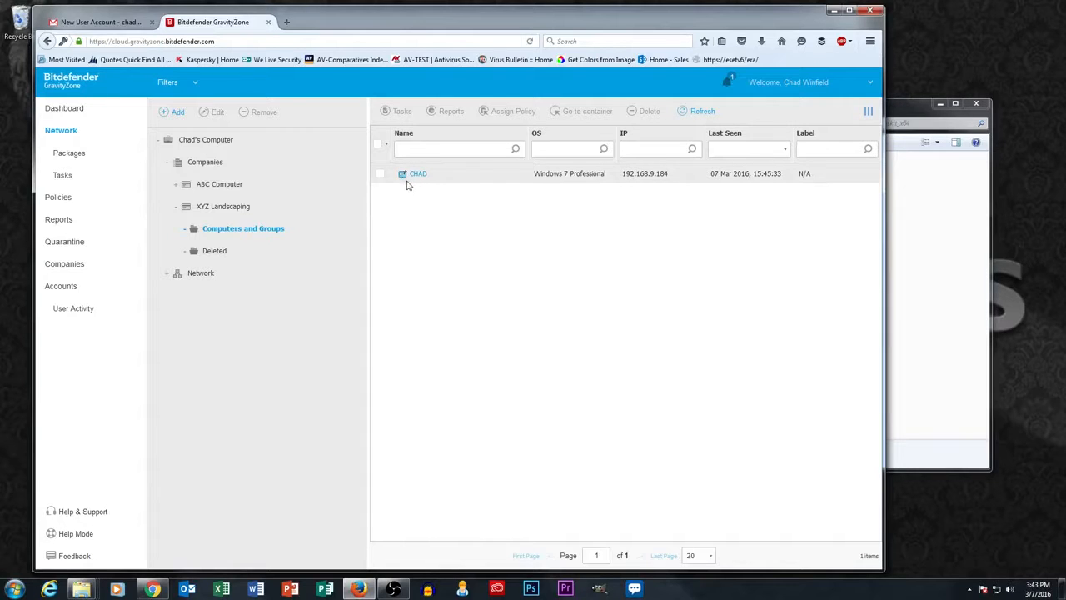
mouse_move(404, 182)
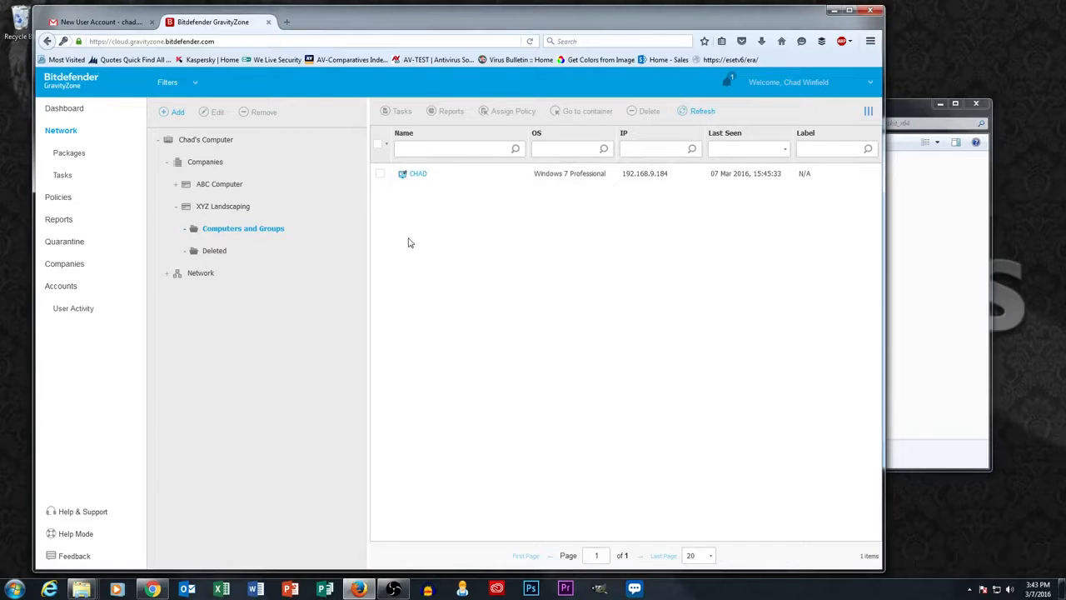
- Run a Network Discovery task from the Windows 7 Professional computer in XYZ Landscaping's Computers and Groups
click(381, 175)
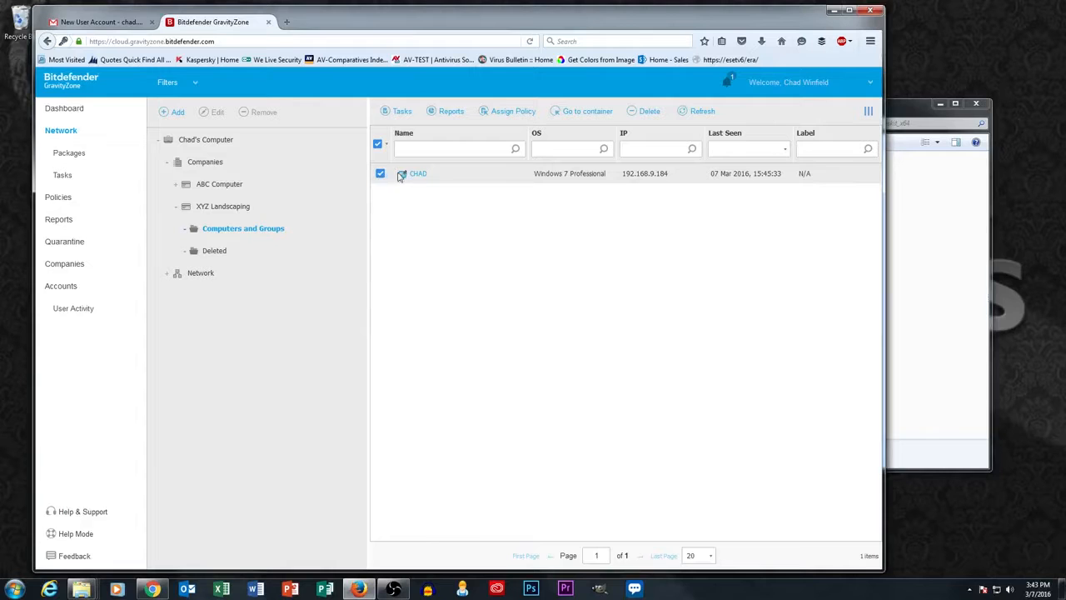
click(396, 115)
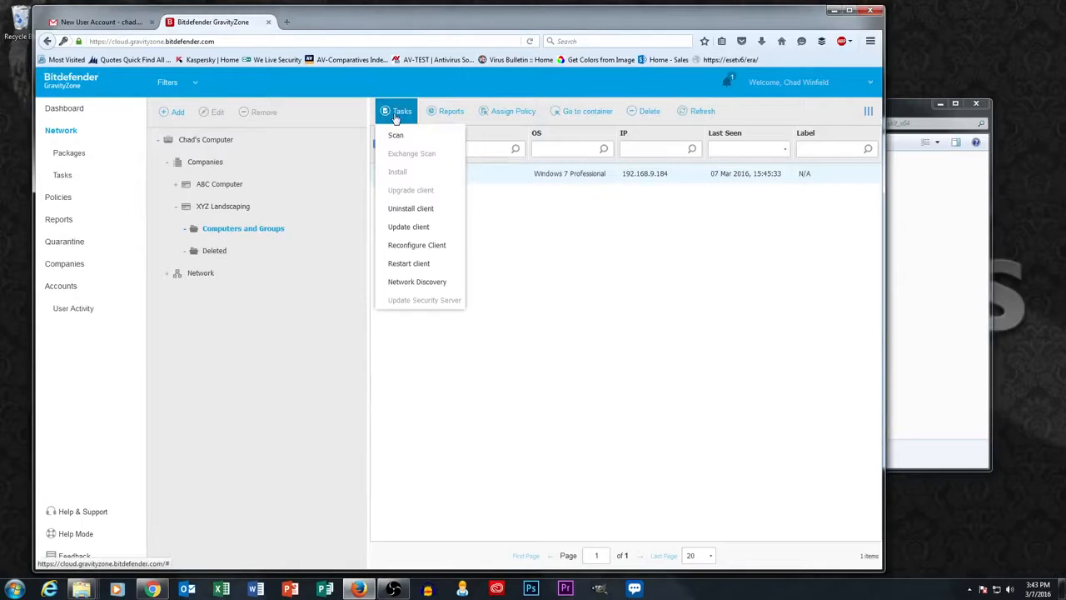
click(422, 283)
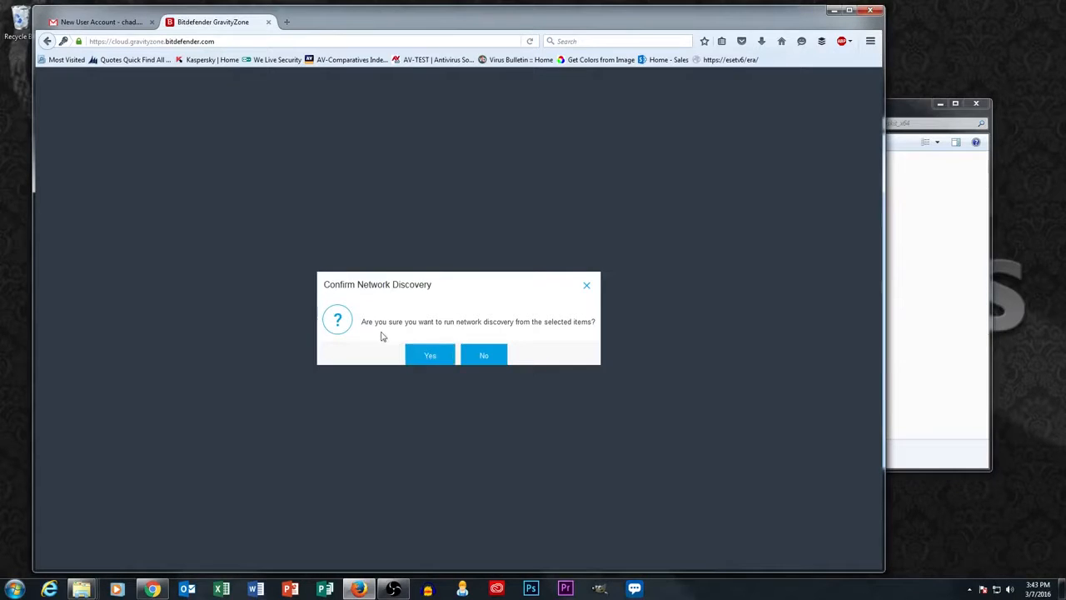
click(438, 356)
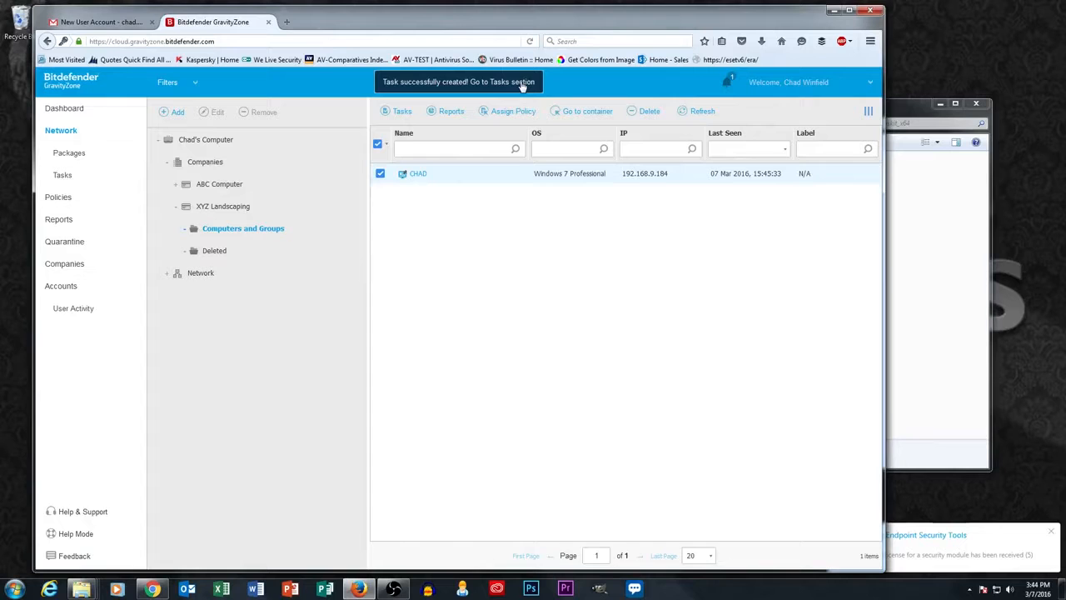
- Go to the Tasks section and refresh the list to check the status of the network discovery task
click(522, 84)
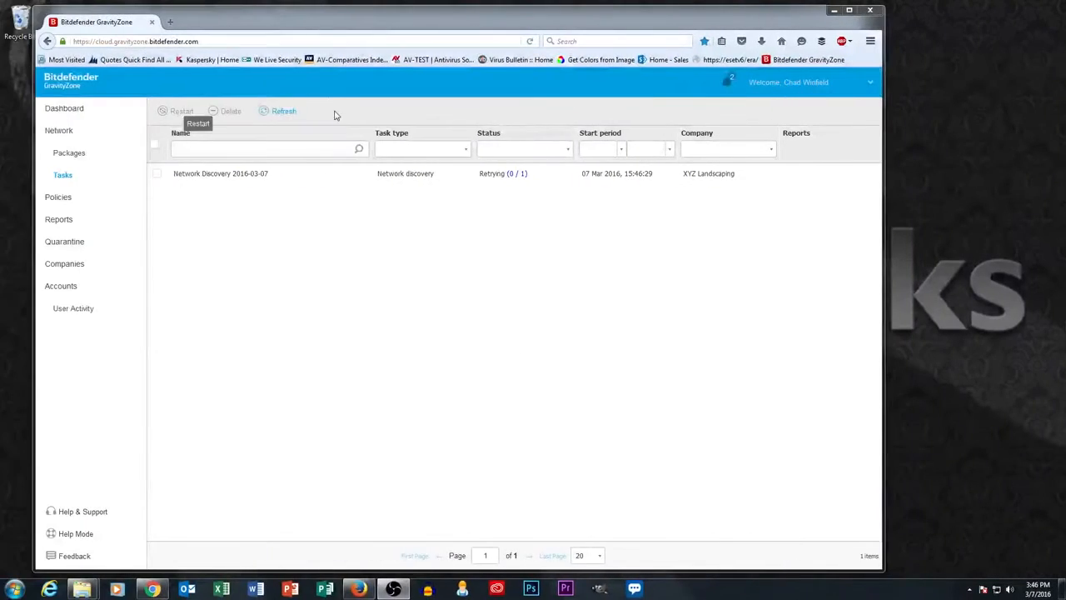
click(271, 113)
click(268, 115)
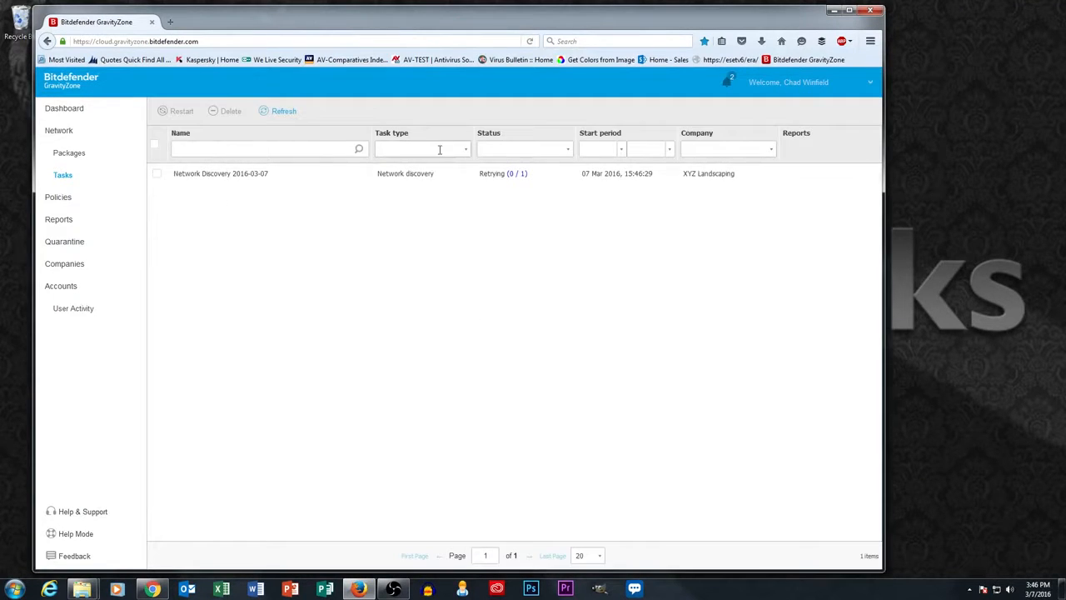
click(279, 113)
click(71, 175)
- Return to the network inventory and open Computers and Groups under the XYZ Landscaping company
click(55, 139)
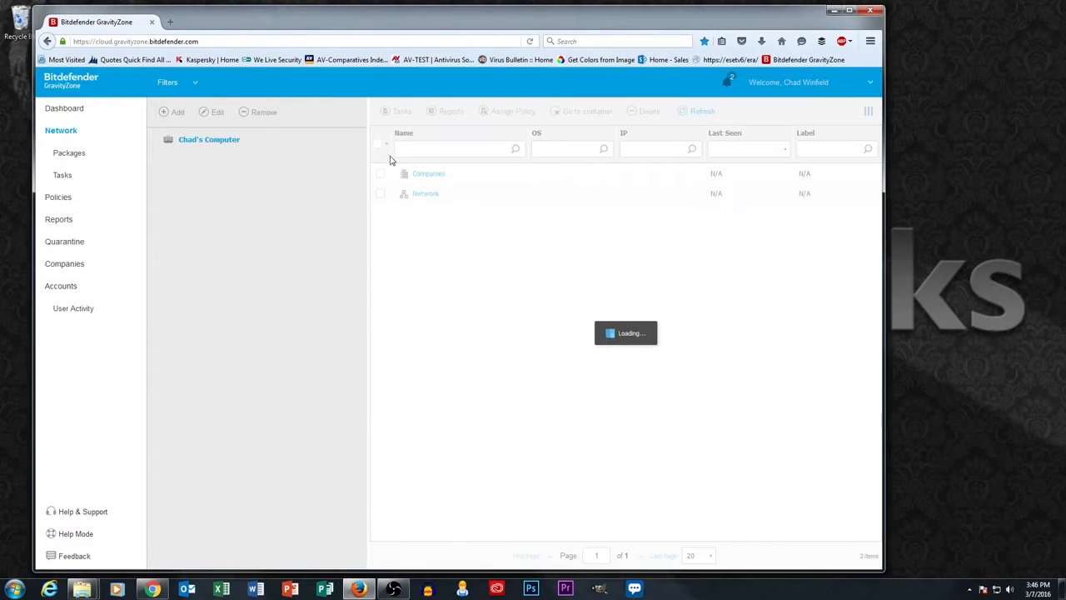
click(206, 164)
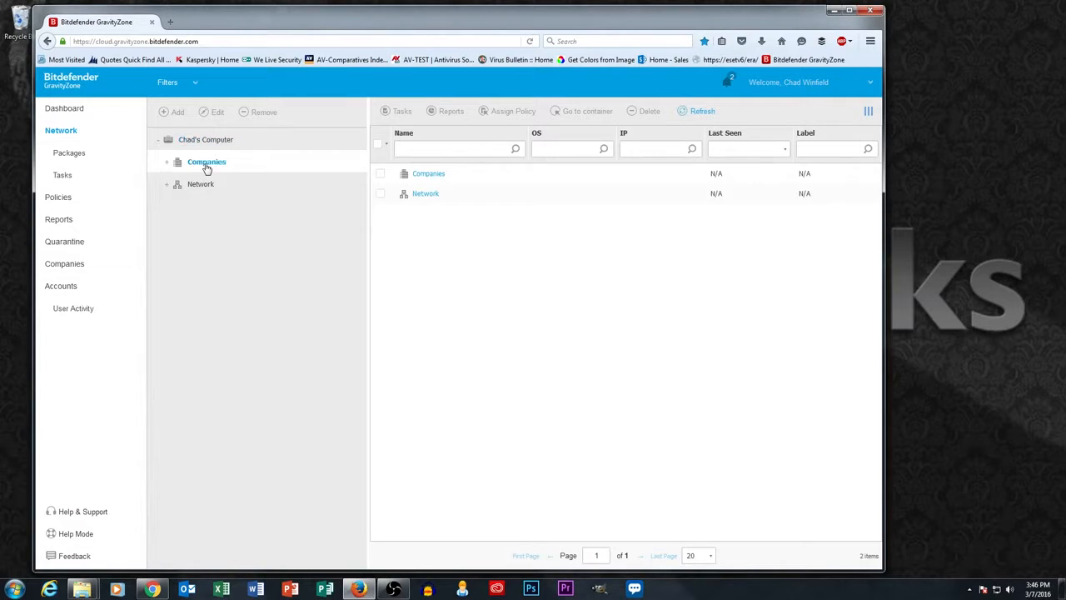
click(215, 208)
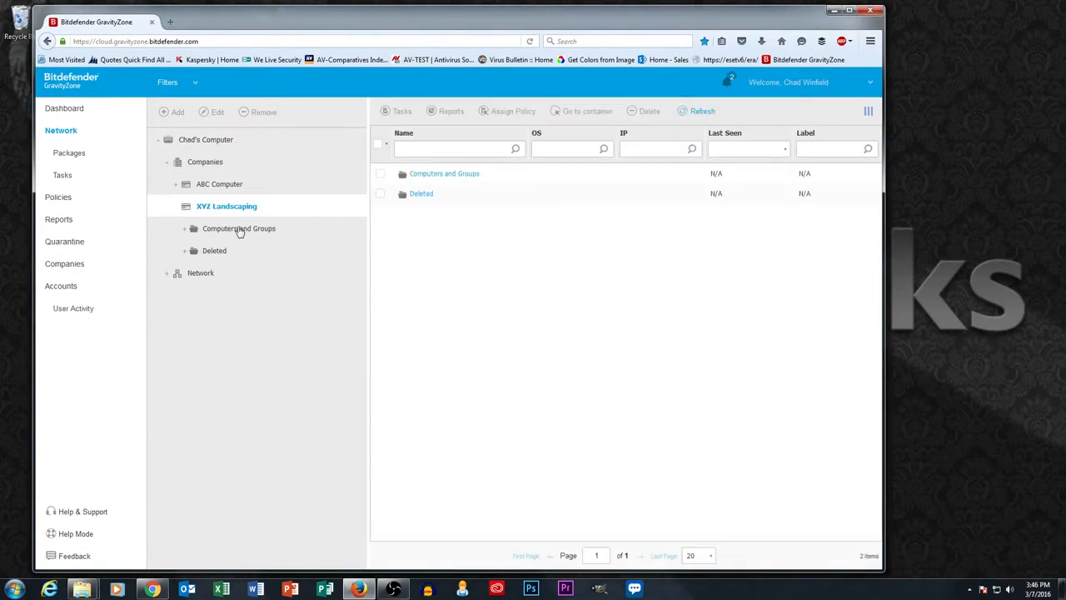
click(241, 231)
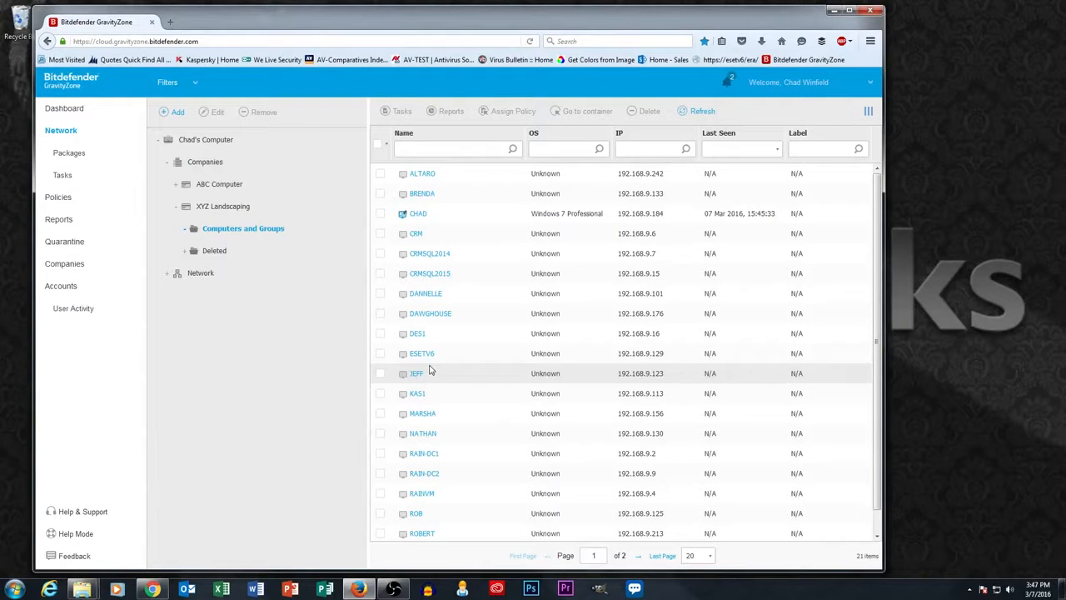
- Select the discovered computer at 192.168.9.123 and open an Install task for it
click(380, 376)
click(397, 111)
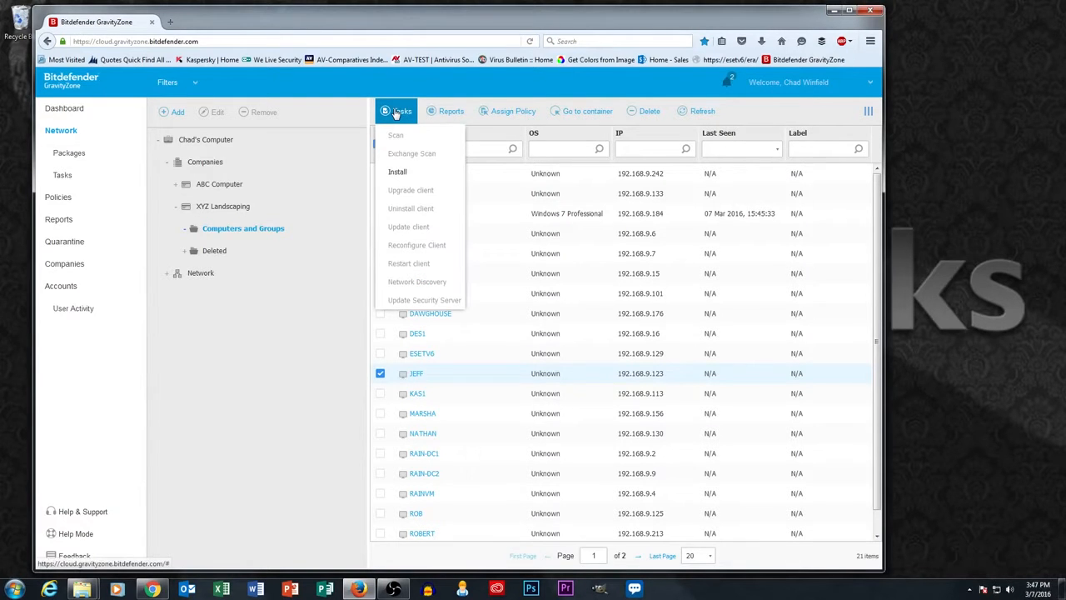
click(402, 175)
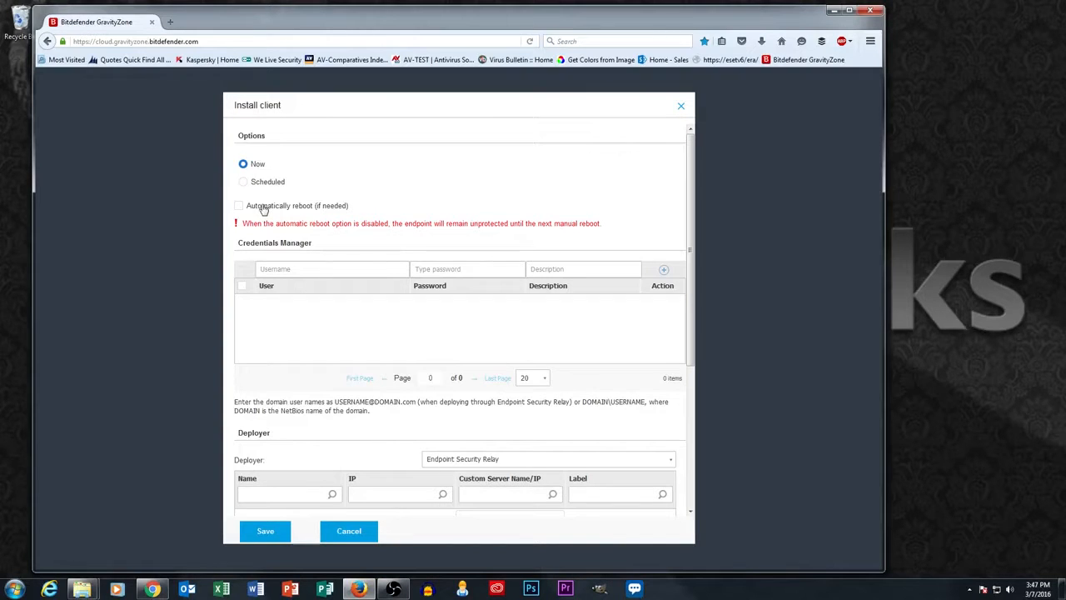
- Add a deployment credential to the Credentials Manager with username rain\rainadmin and the account password
click(271, 272)
text(f)
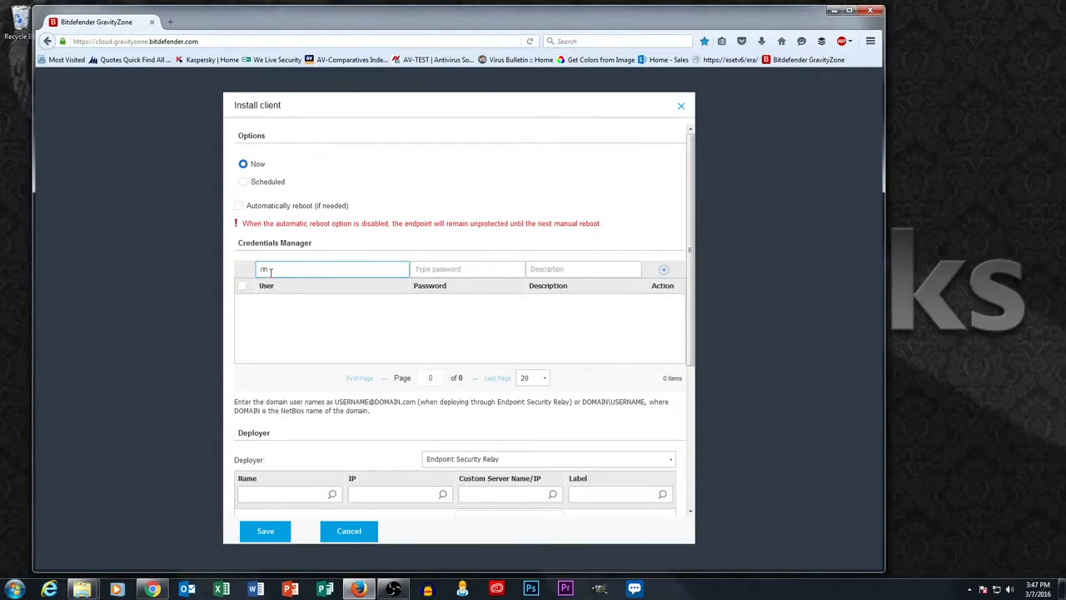
text(ain\rainadmin)
click(505, 266)
text(•)
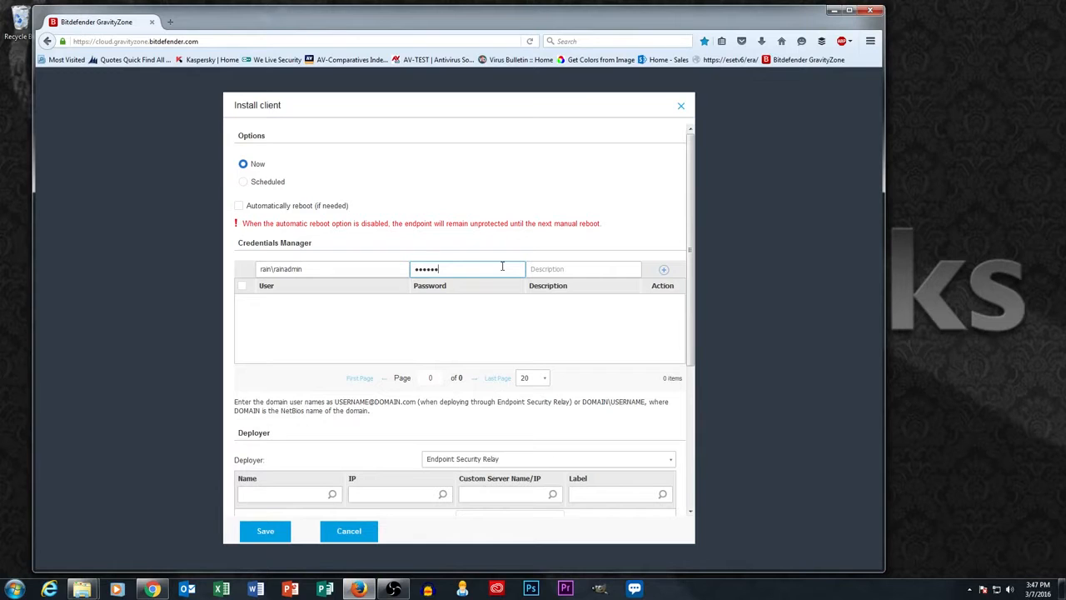
click(665, 270)
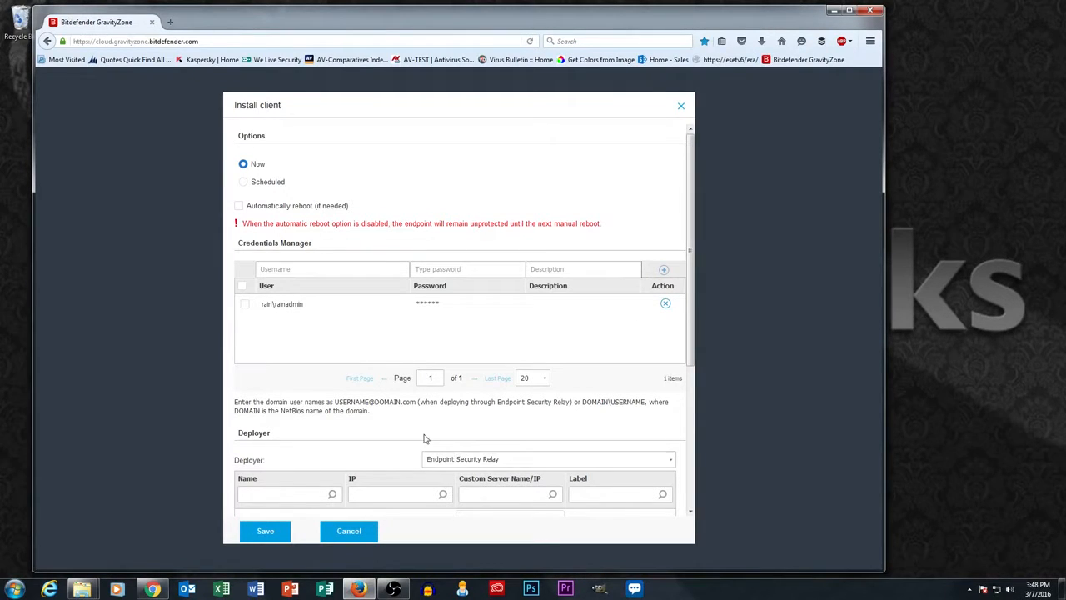
- Select the relay at 192.168.9.184 as the deployer and choose Test Package wo/ Relay as the package
scroll(423, 439, down, 2)
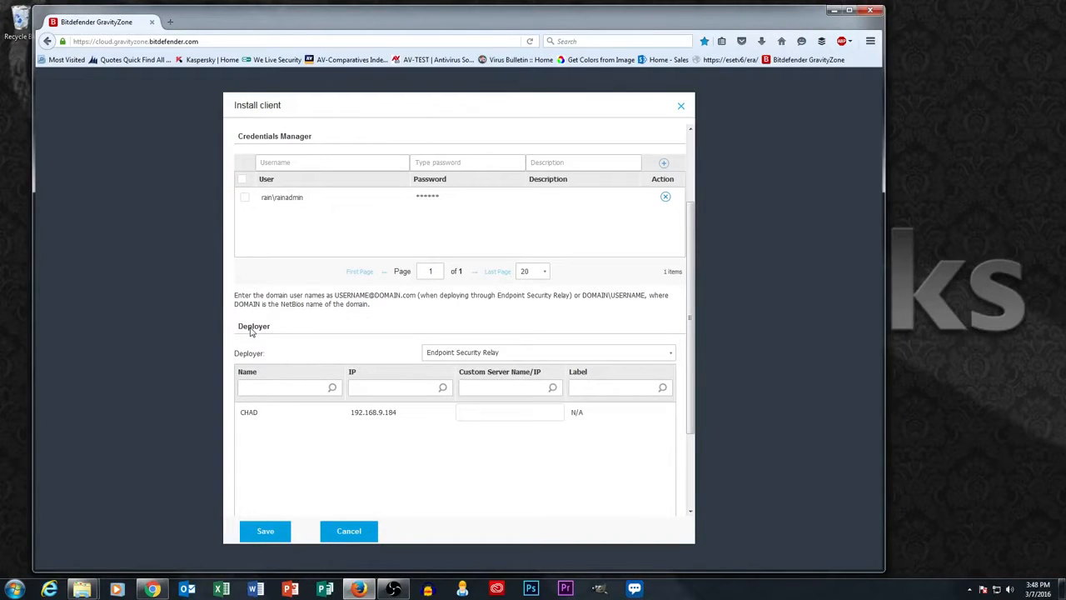
click(253, 414)
click(265, 532)
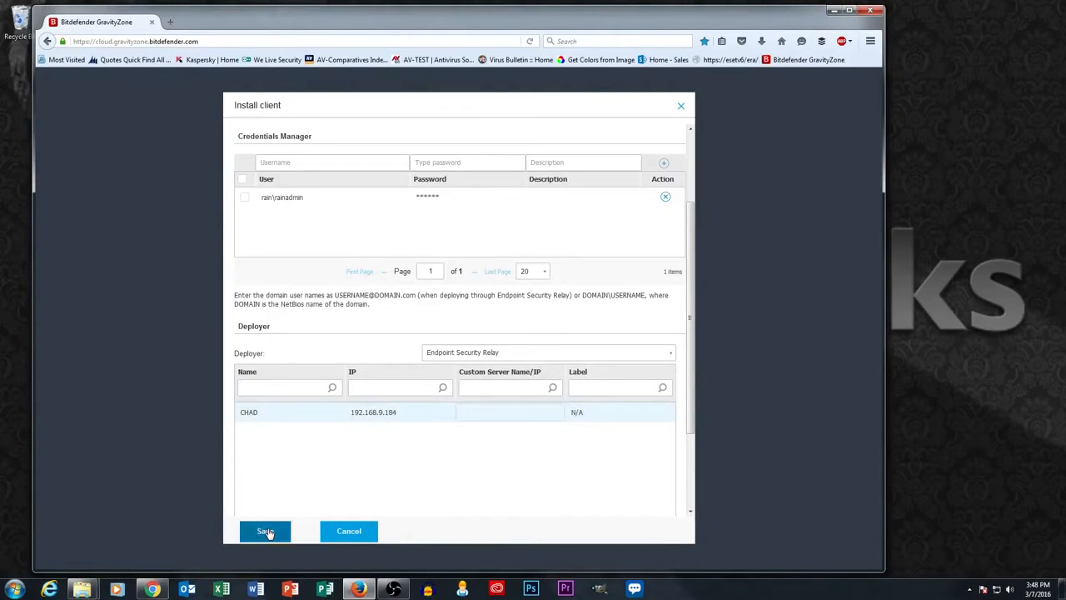
click(343, 482)
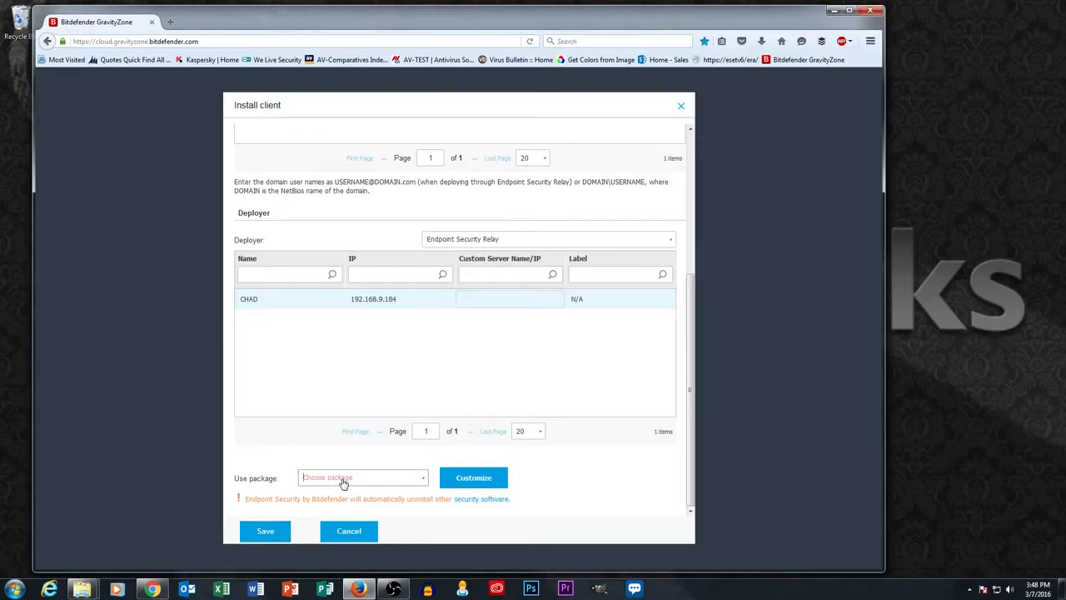
click(424, 480)
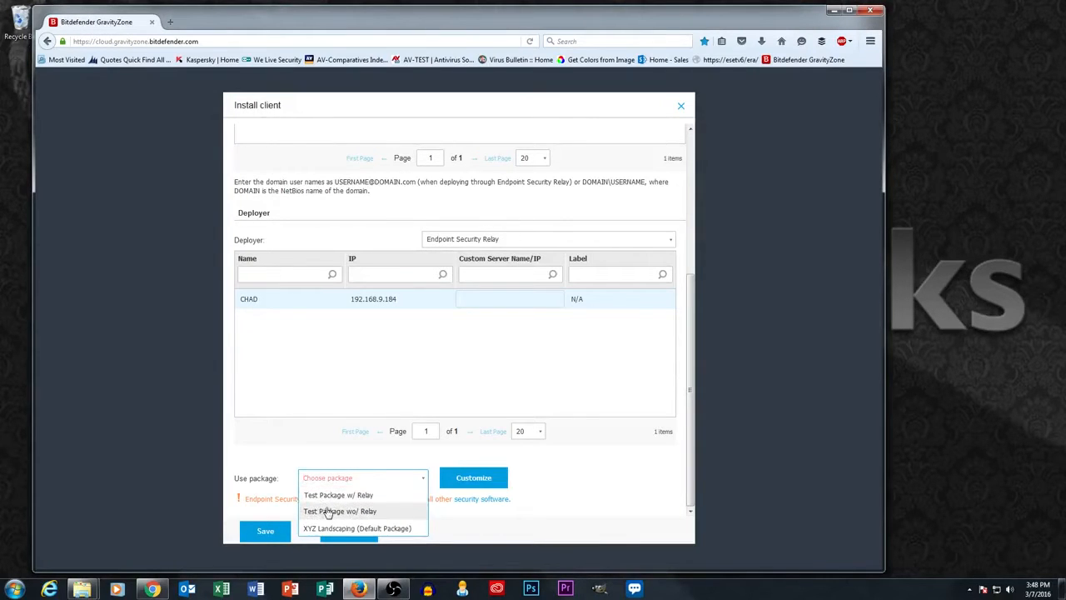
click(326, 512)
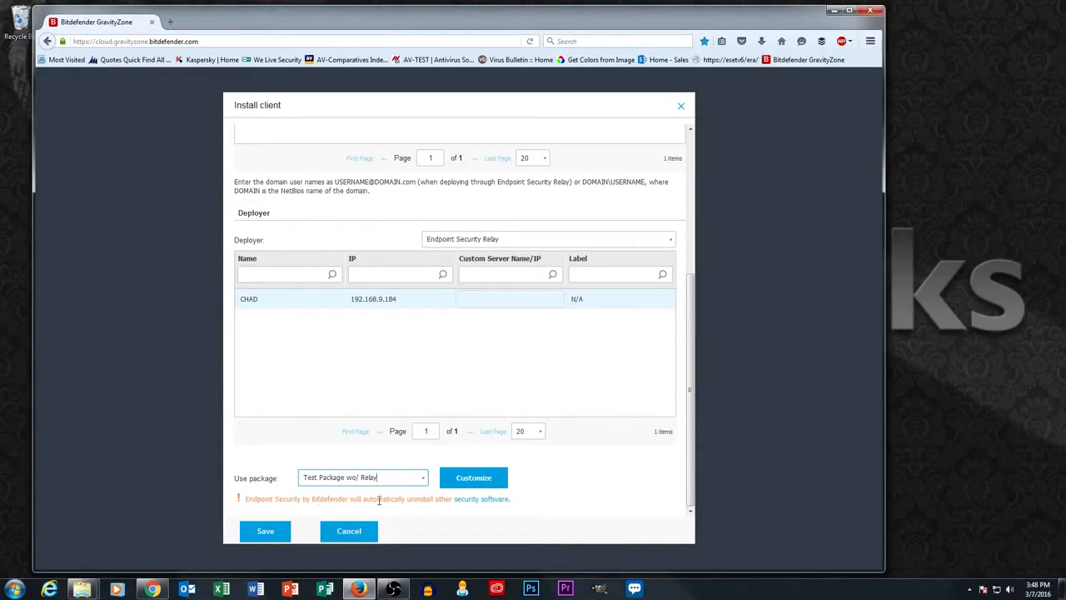
- Open the linked security software article in a new tab and examine its list of detected incompatible products
right_click(489, 504)
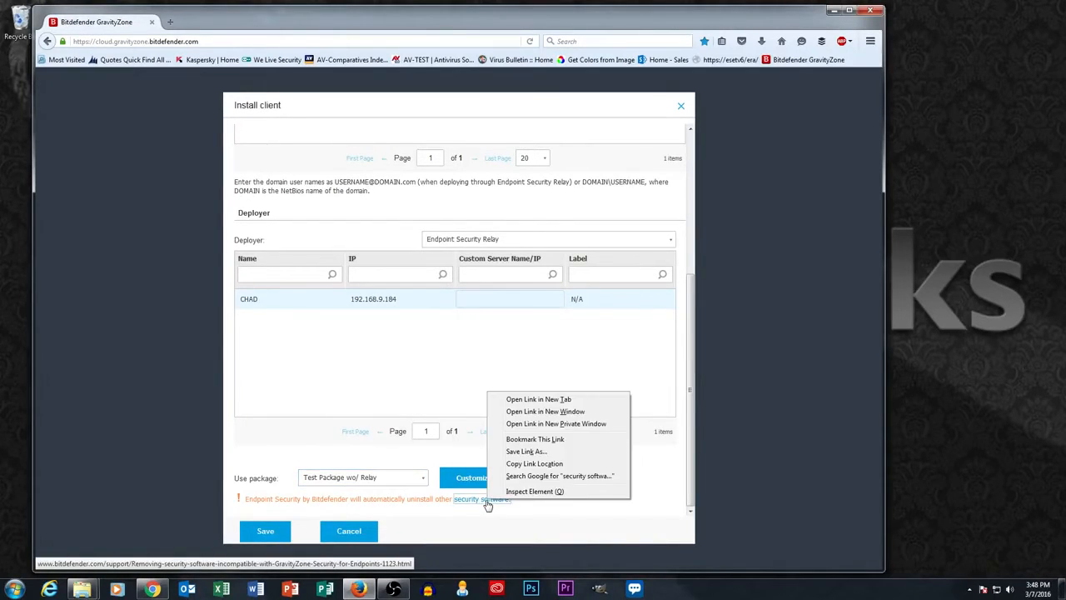
click(541, 400)
click(215, 24)
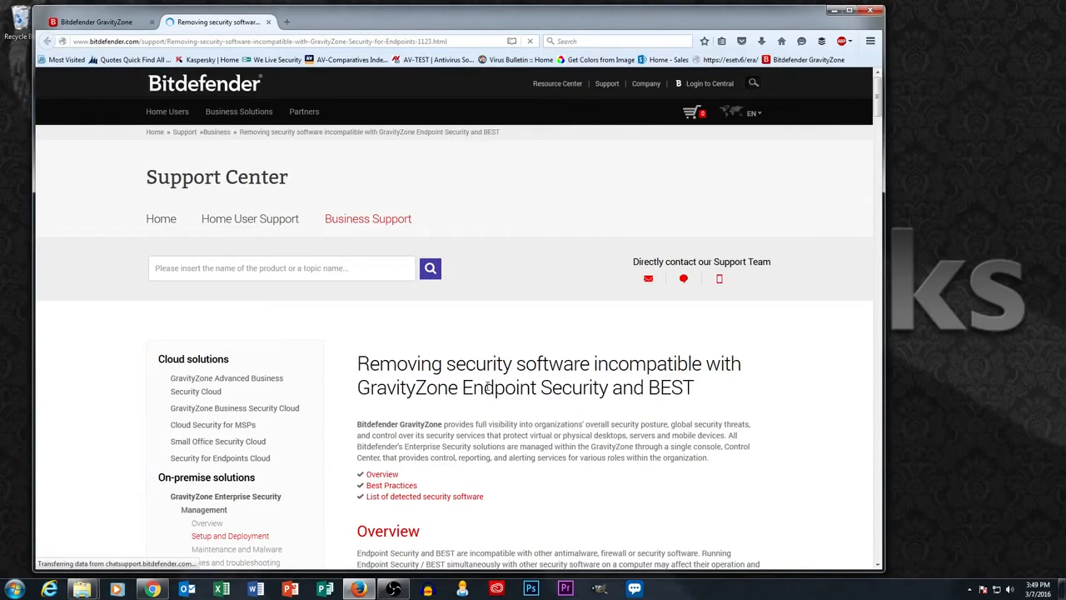
scroll(488, 387, down, 1)
scroll(488, 387, down, 5)
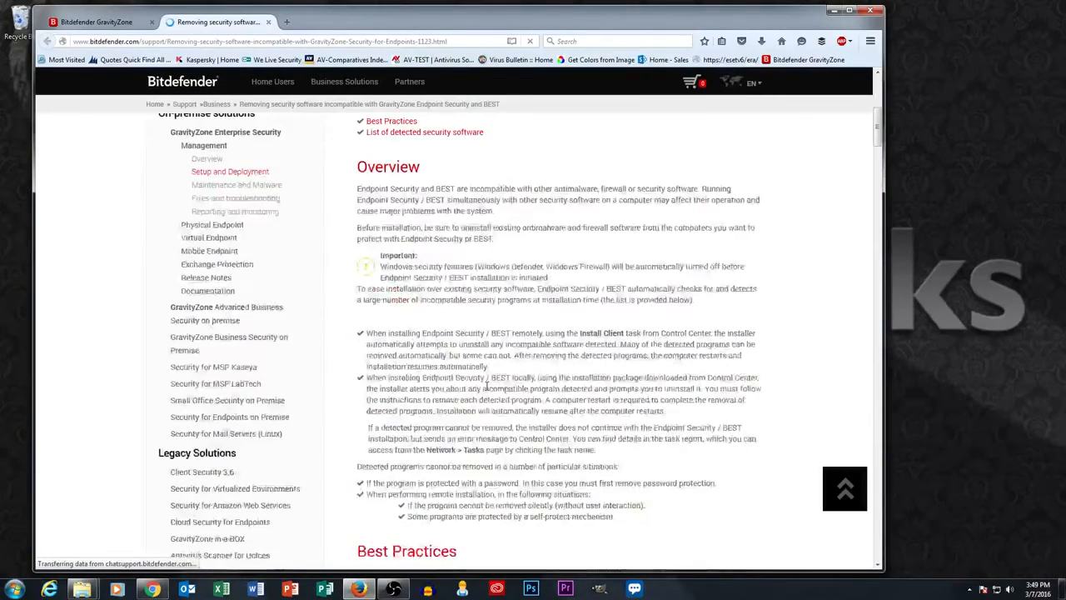
scroll(488, 388, down, 7)
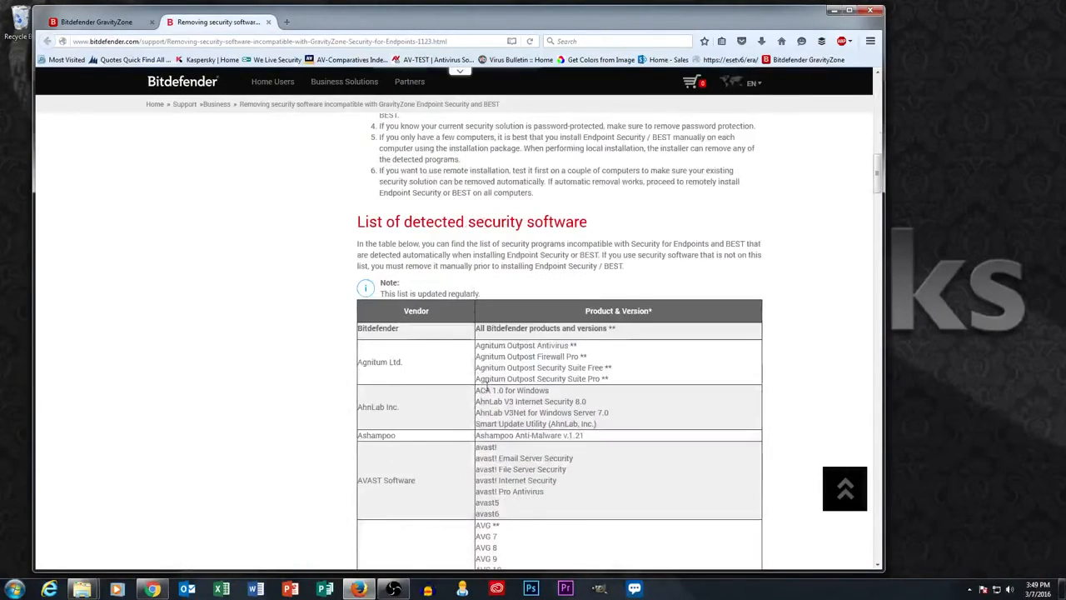
scroll(488, 388, down, 3)
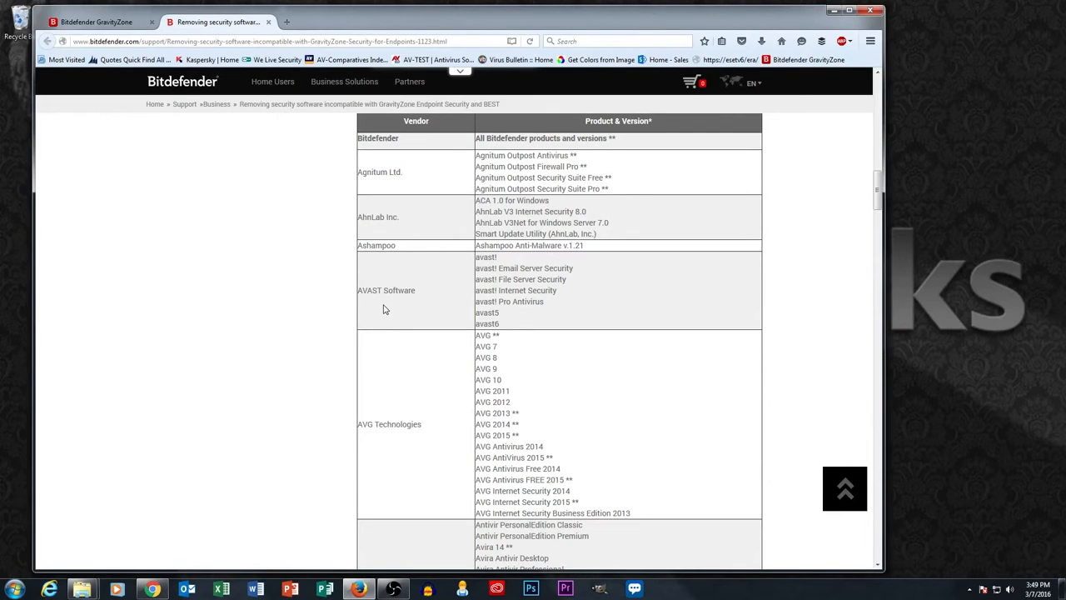
- Return to the Install client settings, select the rain\rainadmin credentials for the deployment and save the install task
click(94, 28)
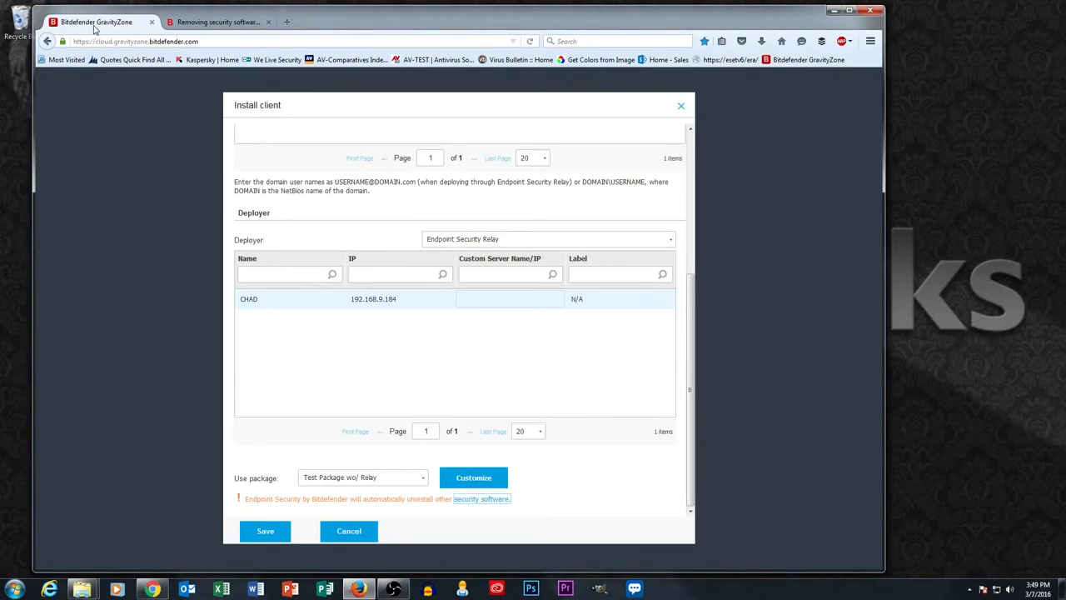
click(263, 532)
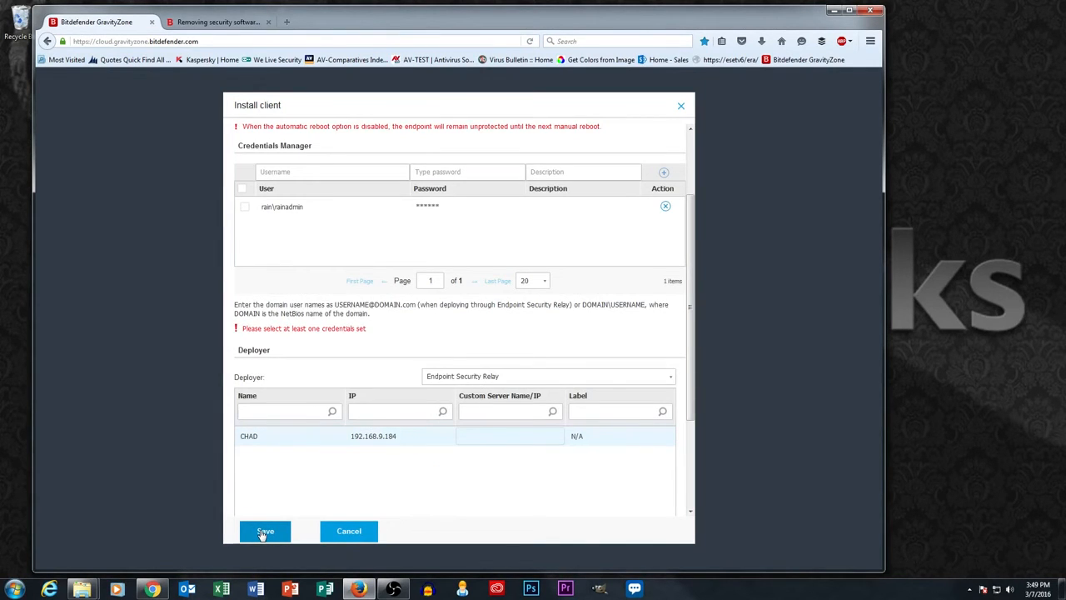
click(245, 208)
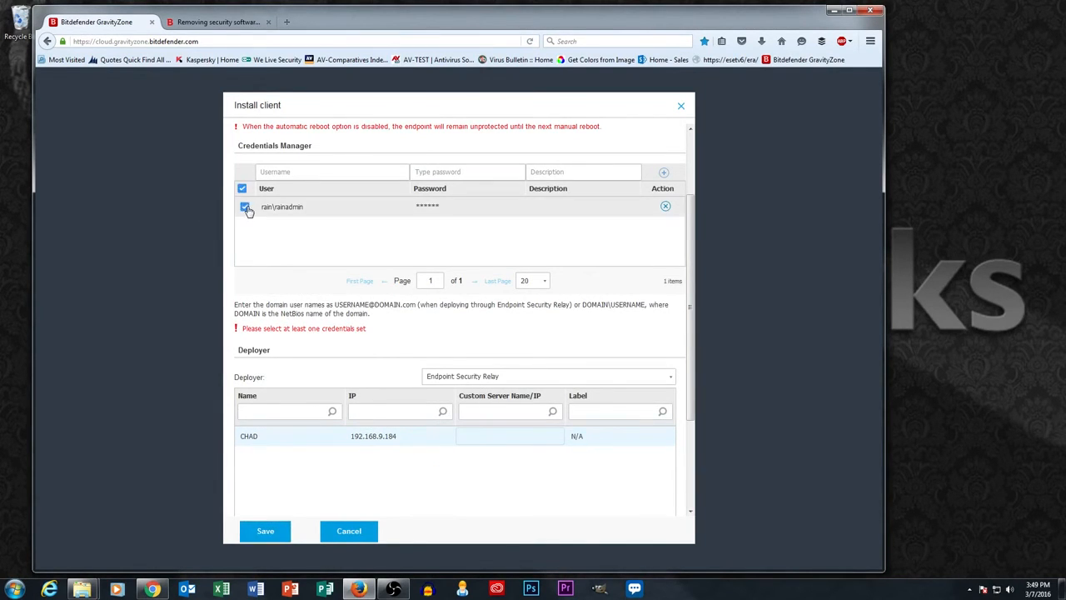
click(265, 531)
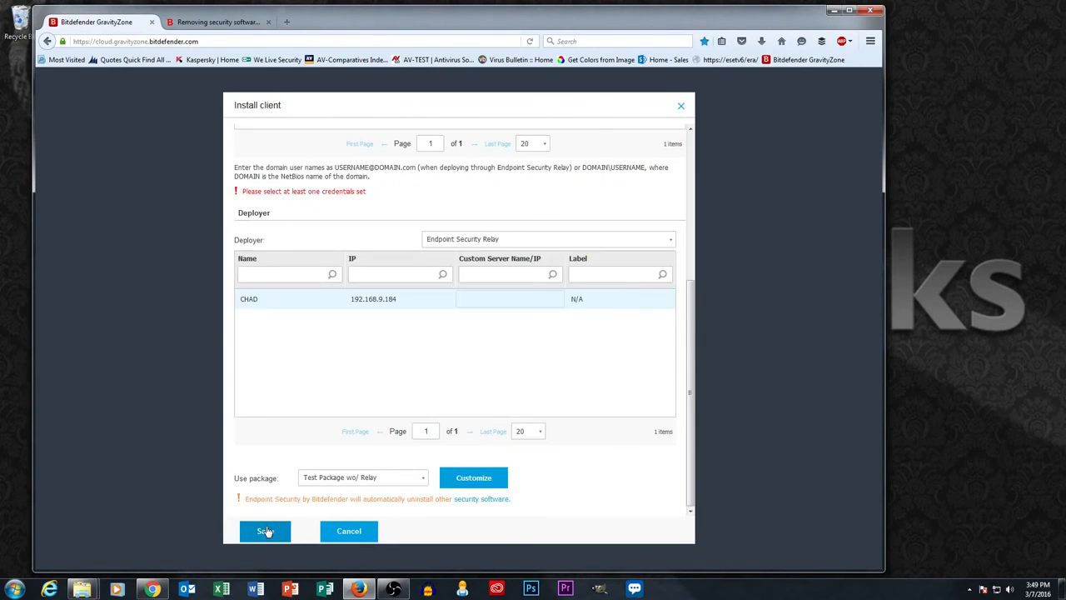